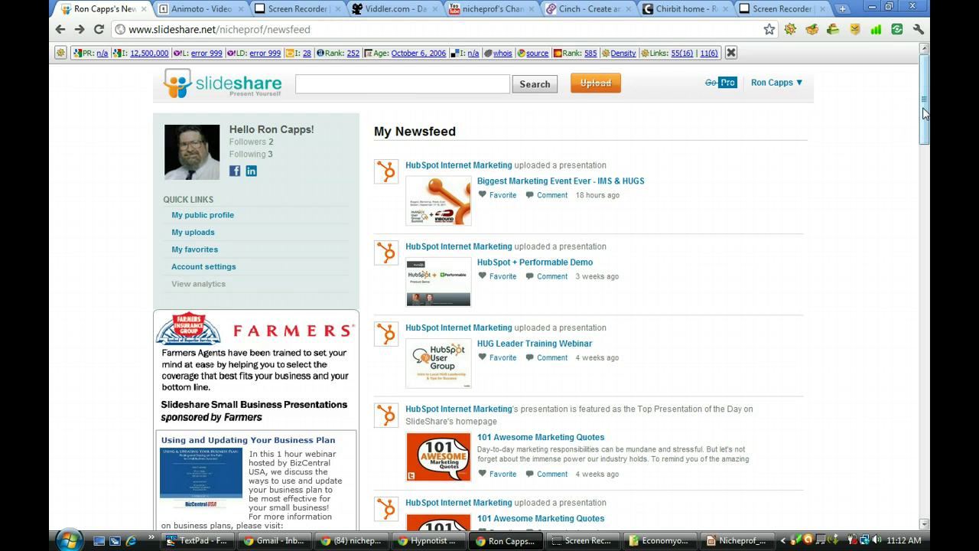
# Go from the newsfeed to the upload page and start a public upload
pyautogui.moveTo(923, 114); pyautogui.dragTo(923, 239)
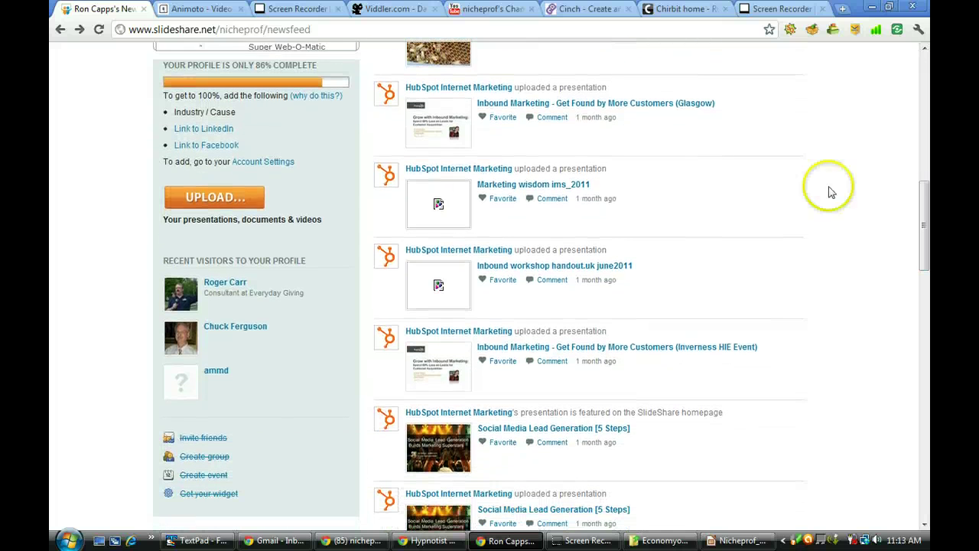
pyautogui.click(207, 201)
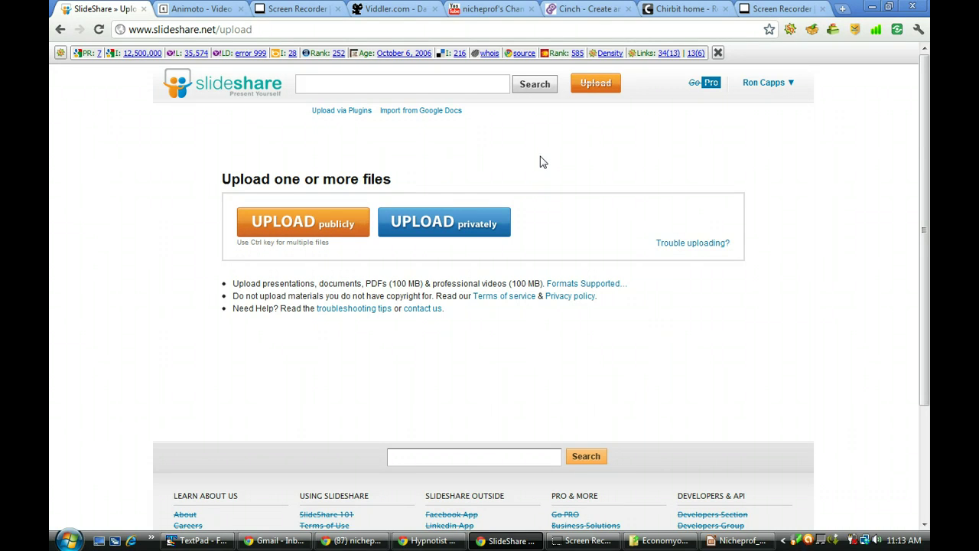
pyautogui.click(296, 224)
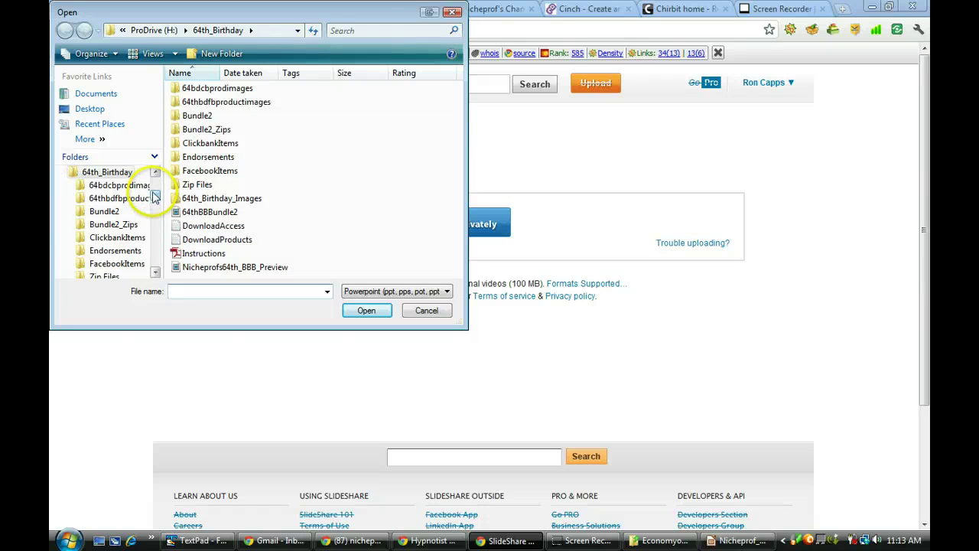
# Browse to the EconomyofActionGuide folder inside Pavillion8100 on the ProDrive (H:) drive
pyautogui.moveTo(154, 188); pyautogui.dragTo(156, 193)
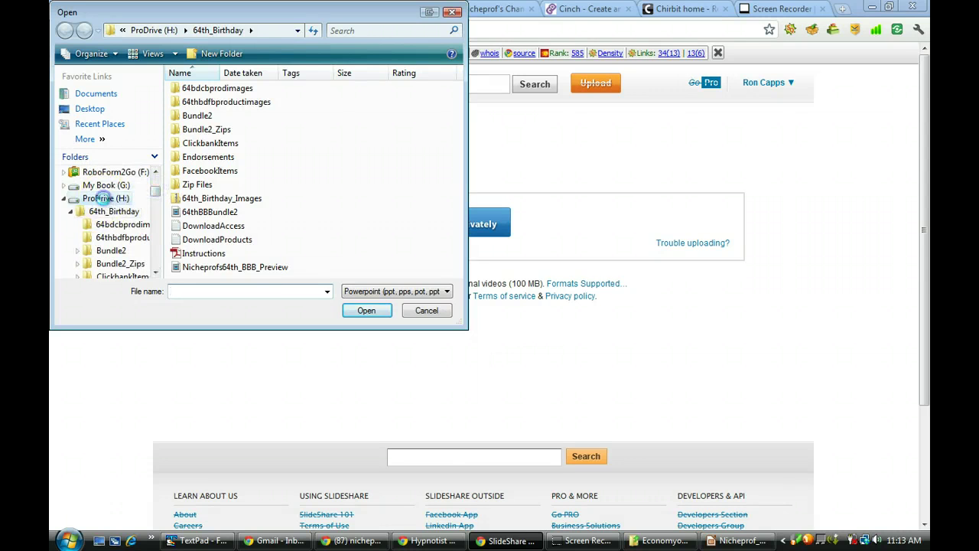
pyautogui.click(105, 199)
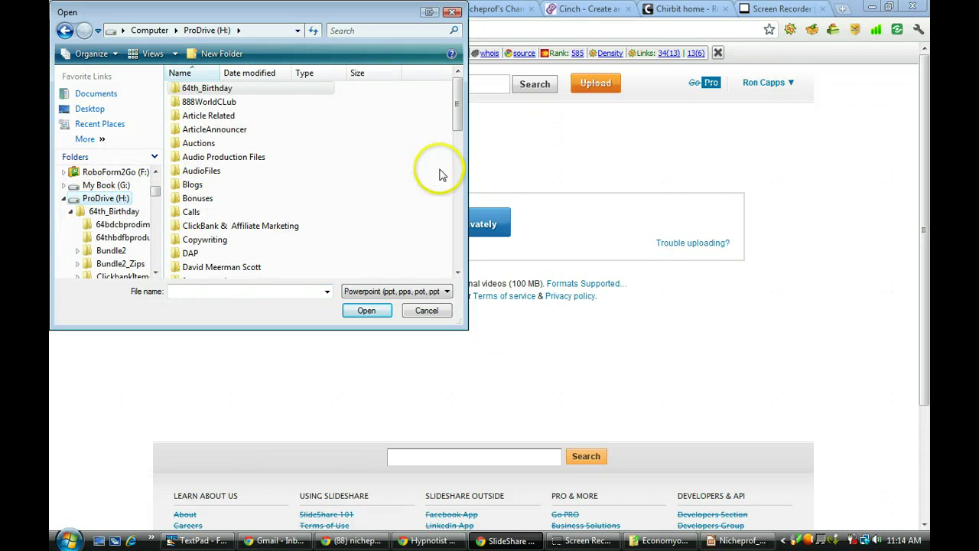
pyautogui.moveTo(457, 121); pyautogui.dragTo(457, 171)
pyautogui.doubleClick(173, 231)
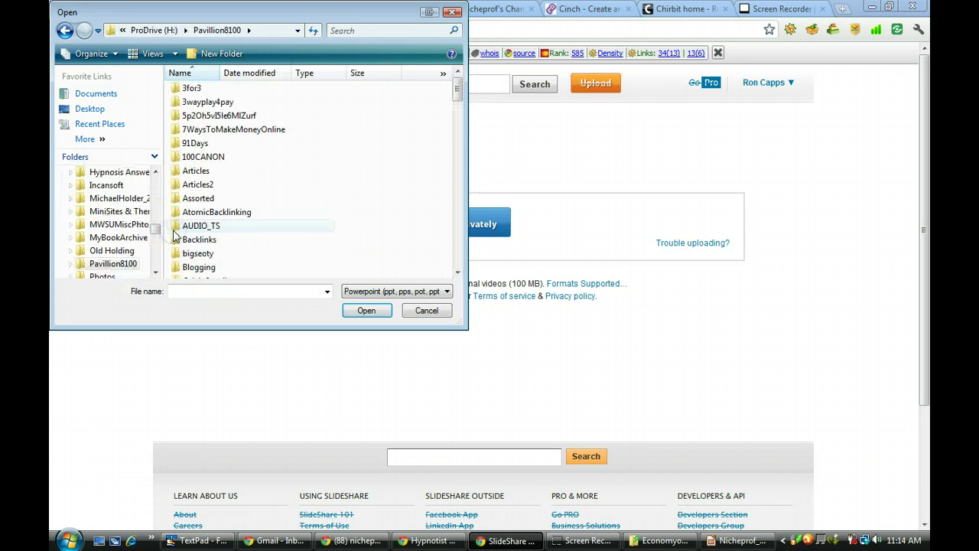
pyautogui.moveTo(453, 87); pyautogui.dragTo(456, 126)
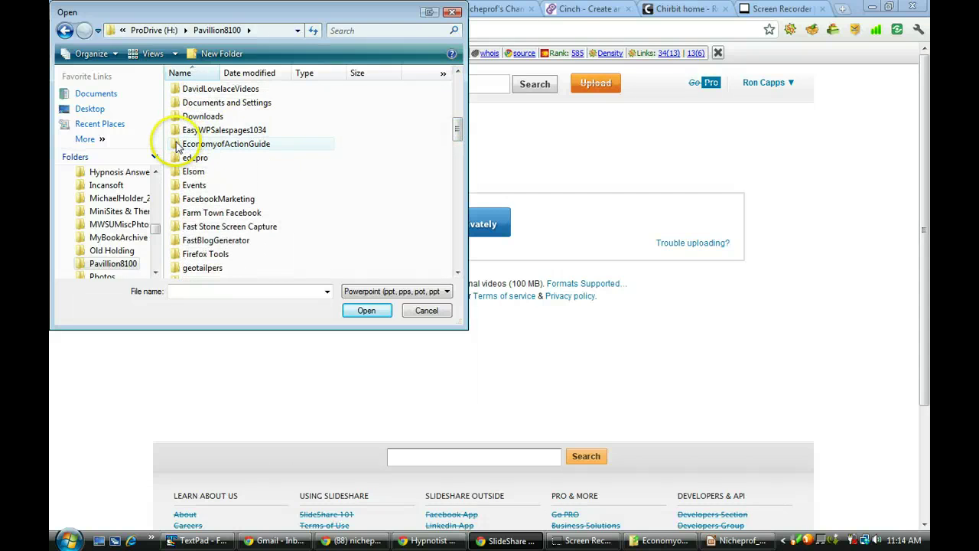
pyautogui.doubleClick(181, 145)
# Choose the Nicheprof_blognet PowerPoint file and upload it
pyautogui.moveTo(457, 109); pyautogui.dragTo(451, 207)
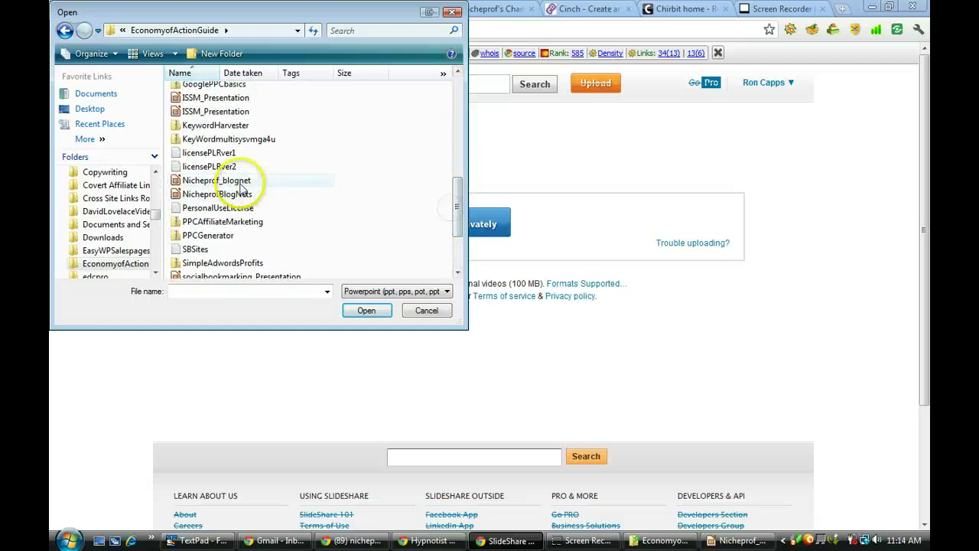
pyautogui.click(221, 181)
pyautogui.click(366, 310)
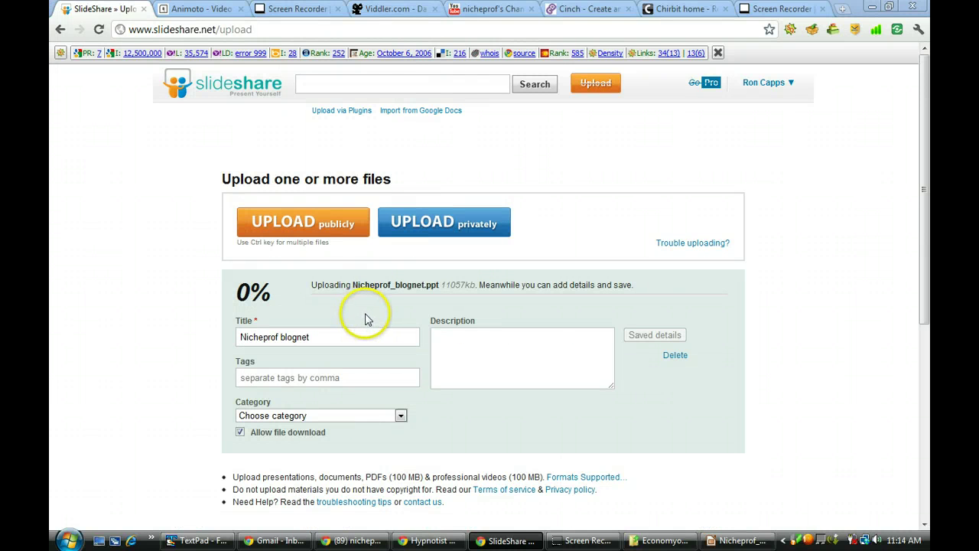
# Set the description to "A presentation showing you how to use portions of the Economy of Action Guide to distribute across Blog Networks"
pyautogui.click(442, 344)
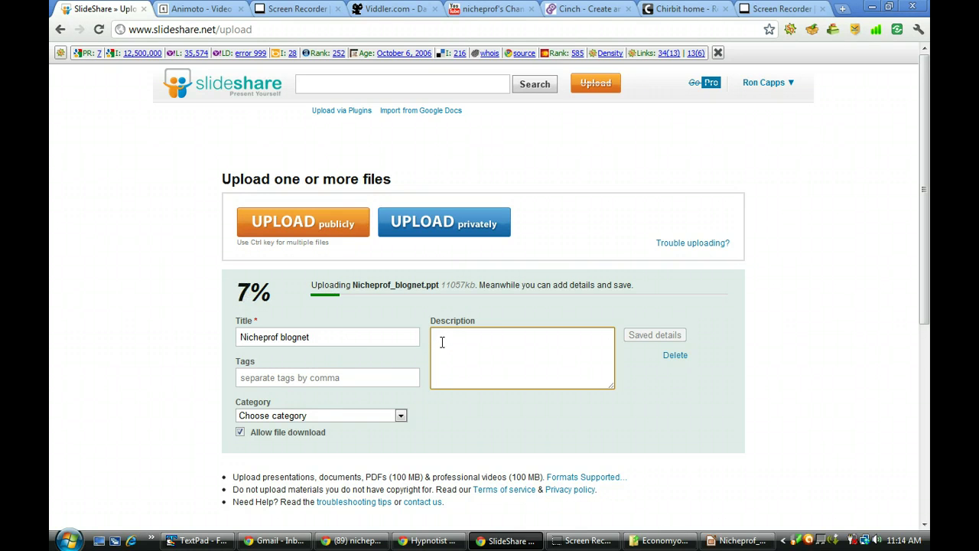
pyautogui.write('A pre')
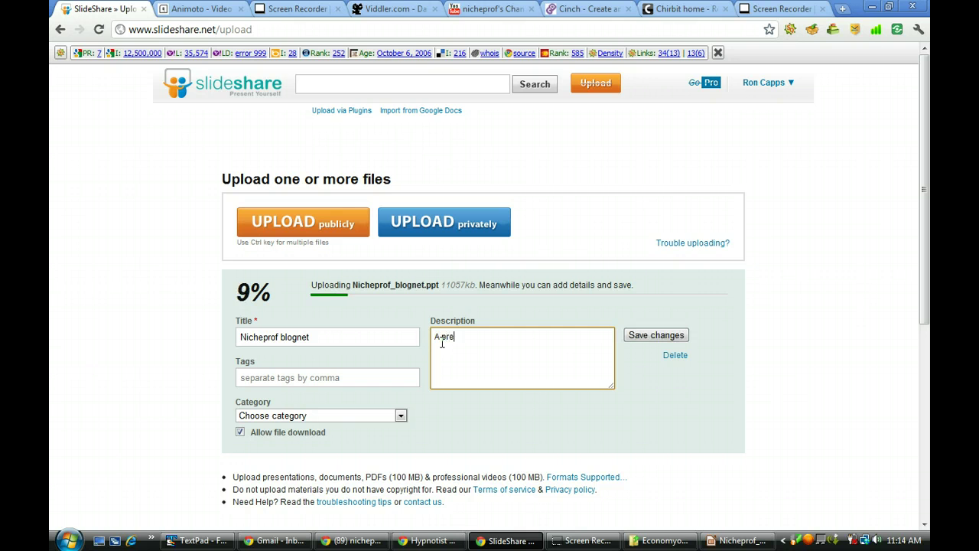
pyautogui.write('sentation')
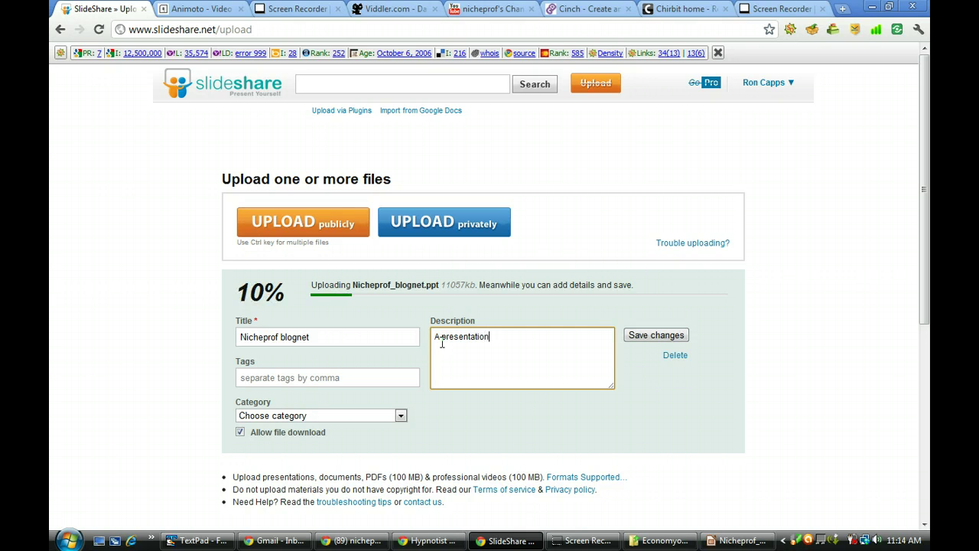
pyautogui.write(' showing yo')
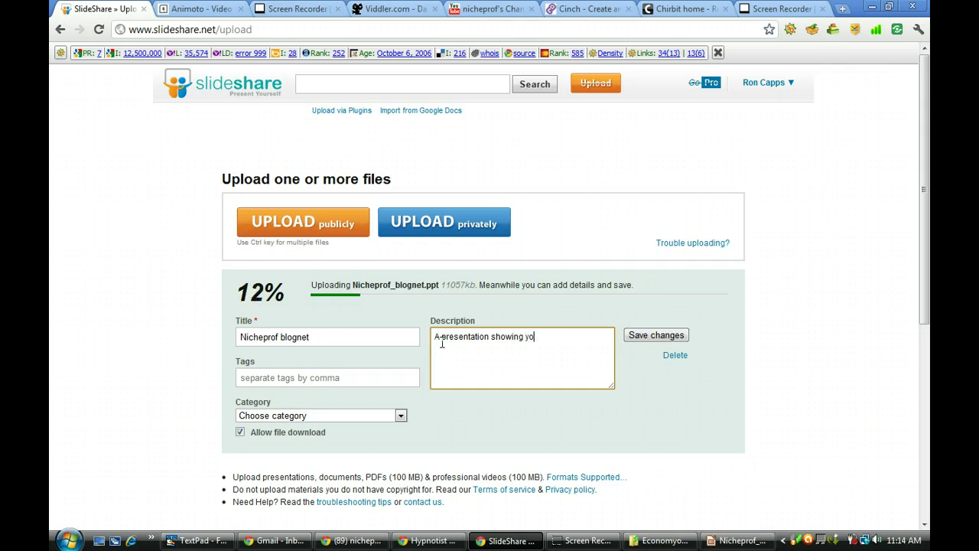
pyautogui.write('u how to use')
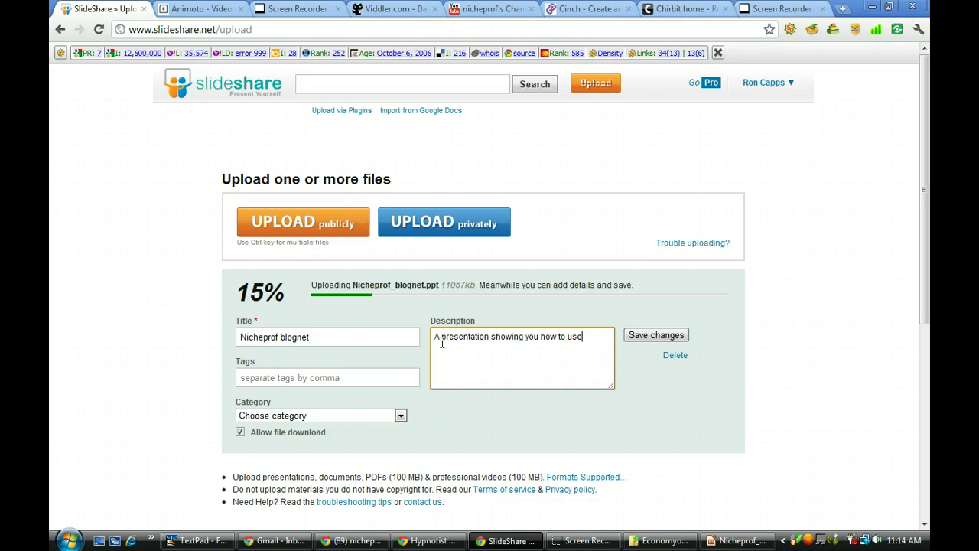
pyautogui.write(' portions of the Econom')
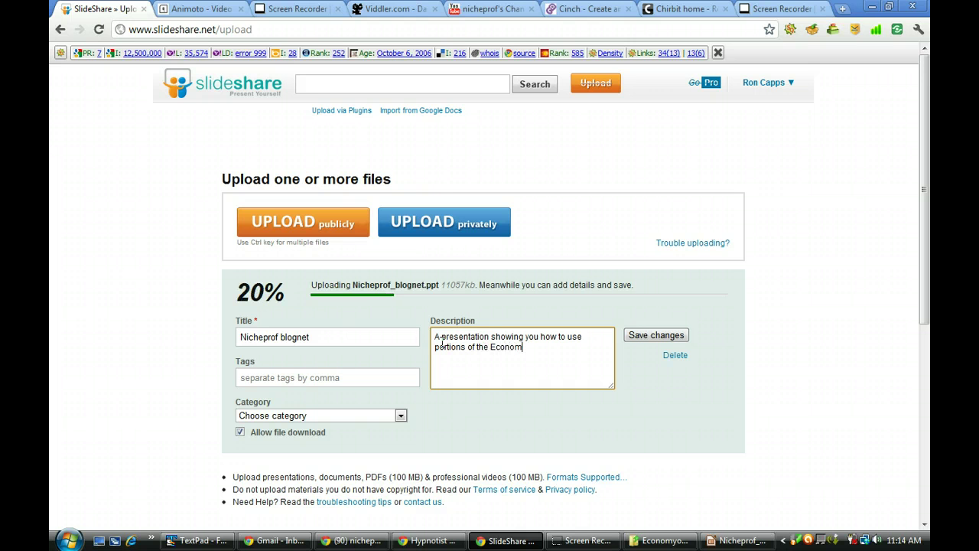
pyautogui.write('y of Action Guide to')
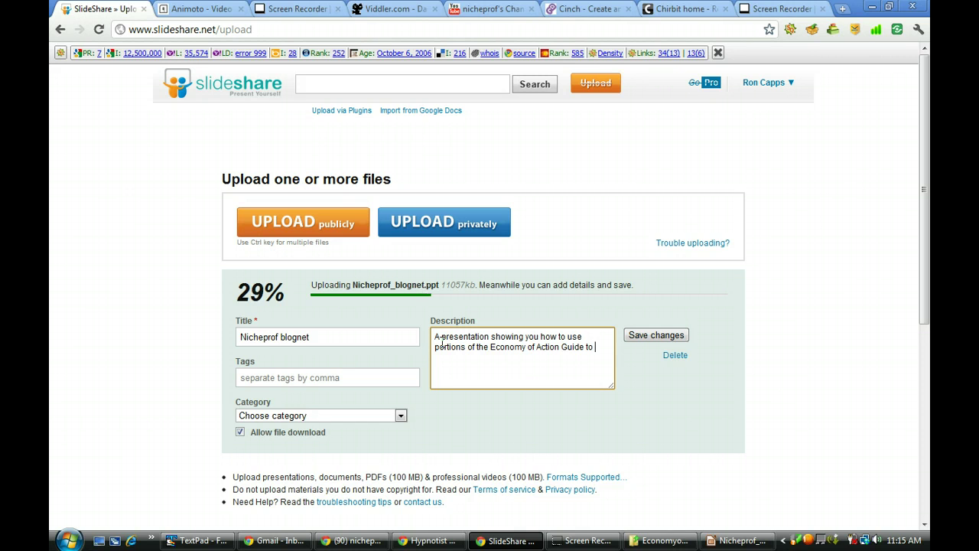
pyautogui.write(' distribute across')
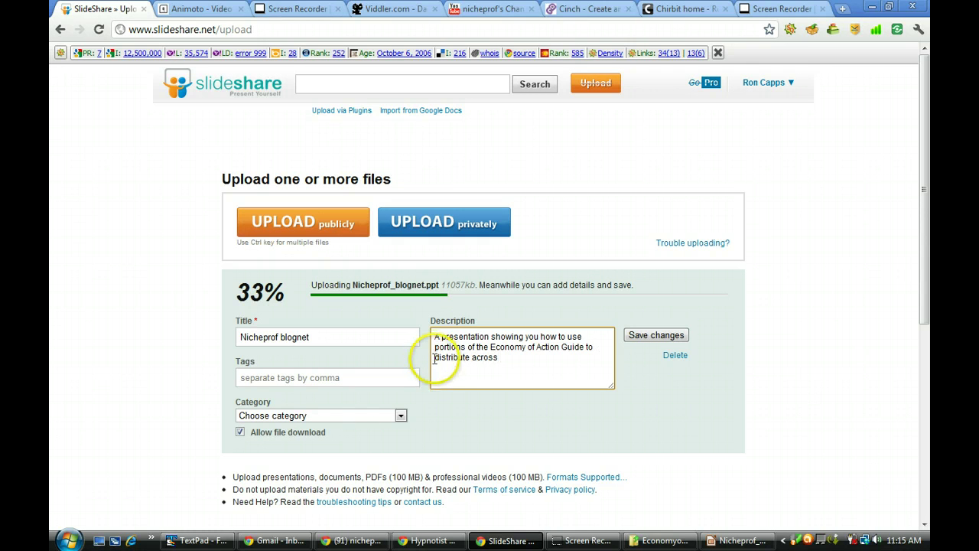
pyautogui.write(' Blog ')
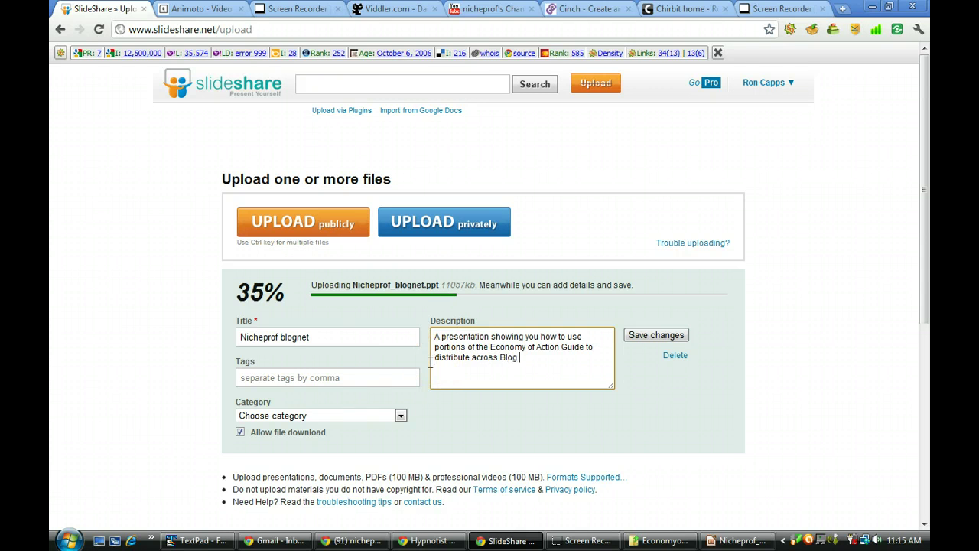
pyautogui.write('Networks')
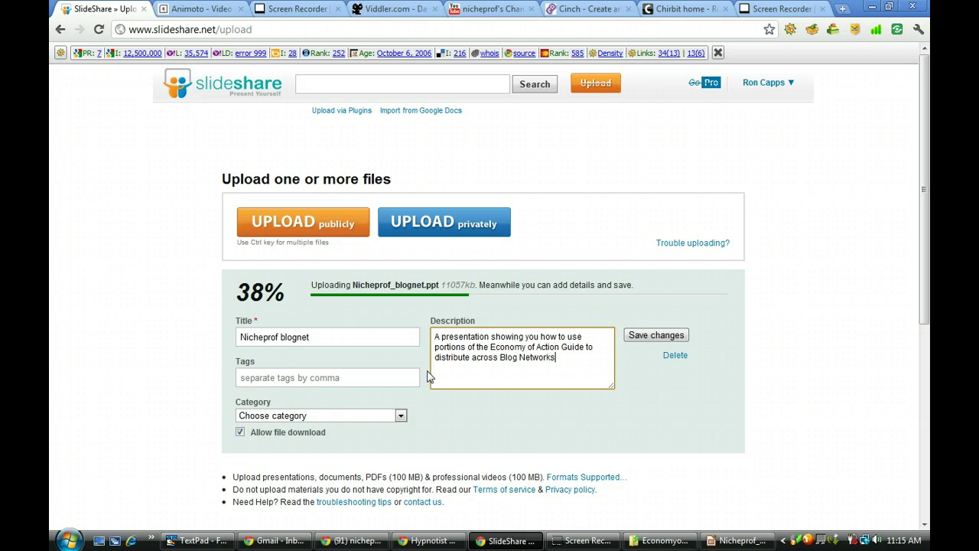
# Tag the presentation with "social media, social media strategy, social media marketing"
pyautogui.click(291, 380)
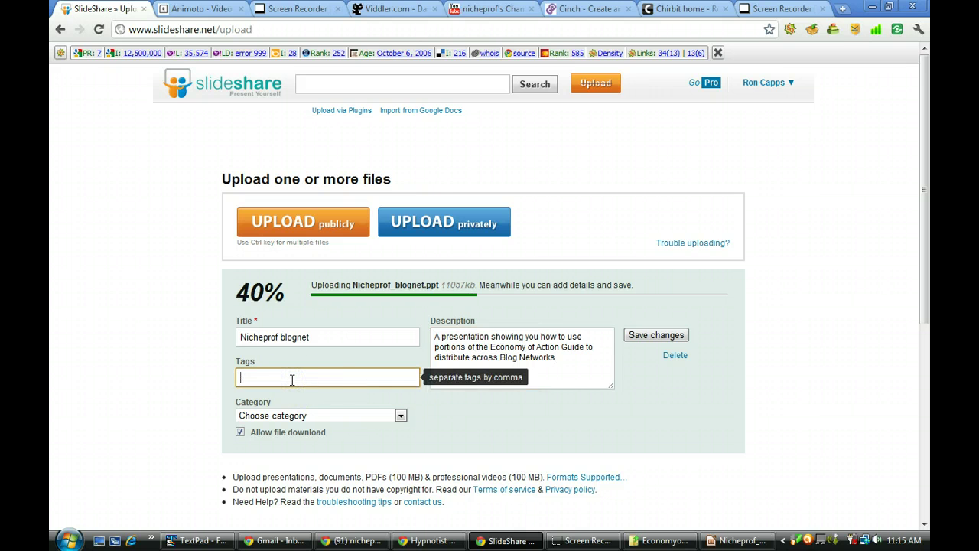
pyautogui.write('social')
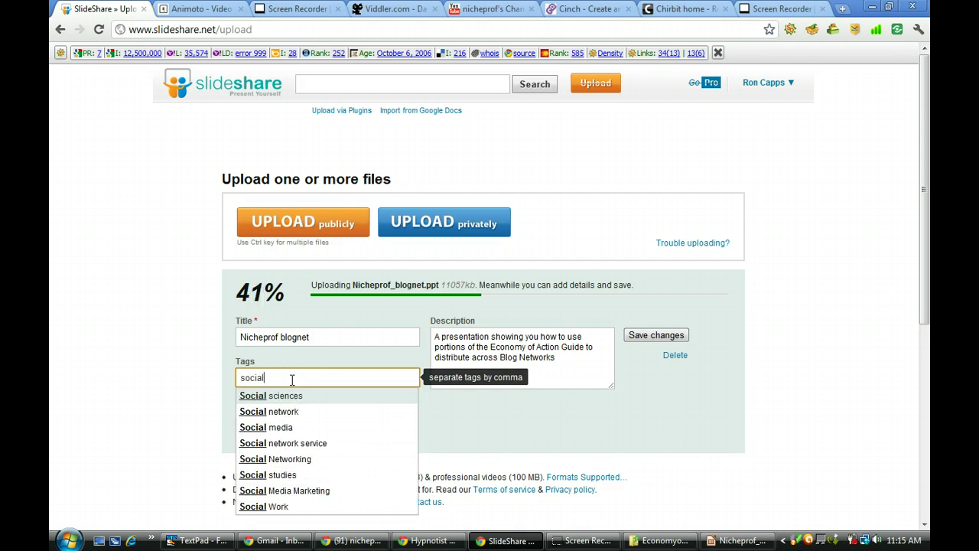
pyautogui.write(' media')
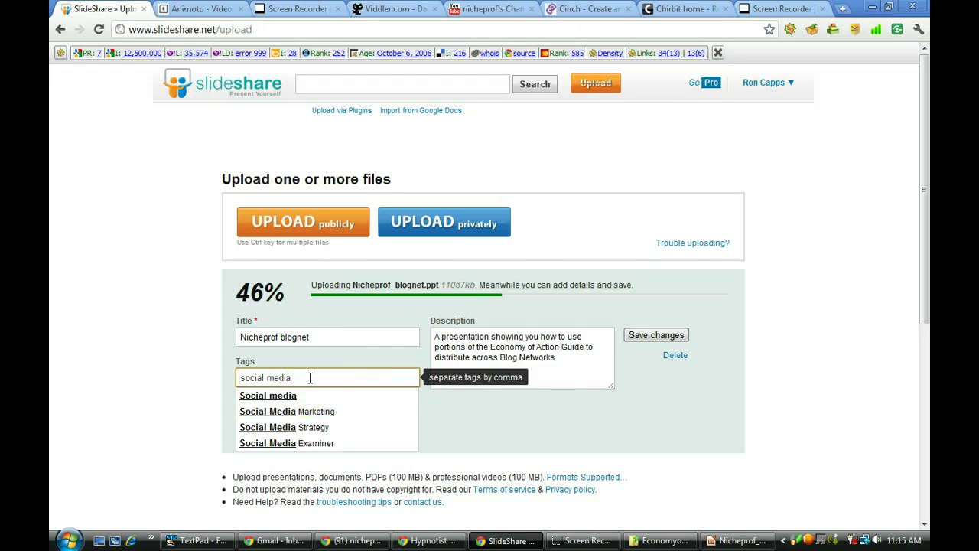
pyautogui.write(', s')
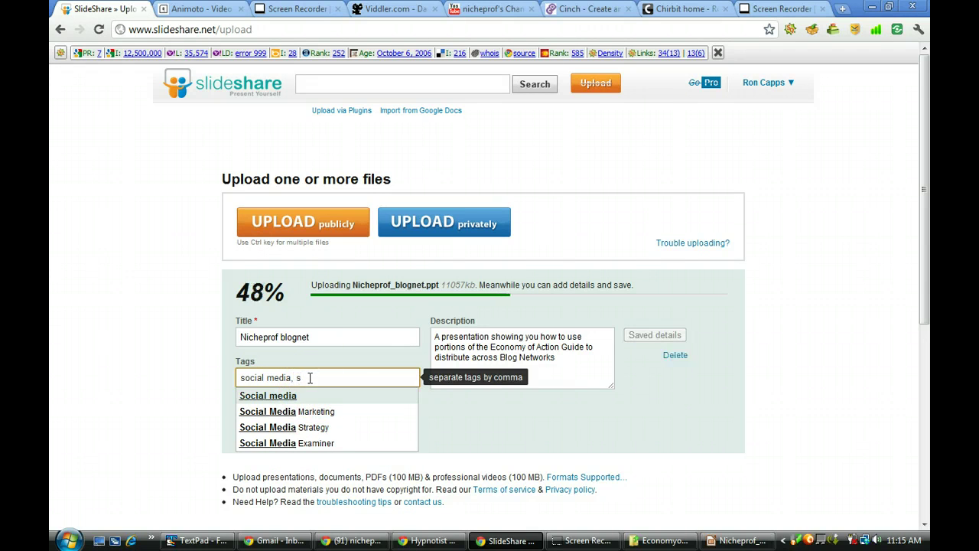
pyautogui.write('ocial media')
pyautogui.write('strategy')
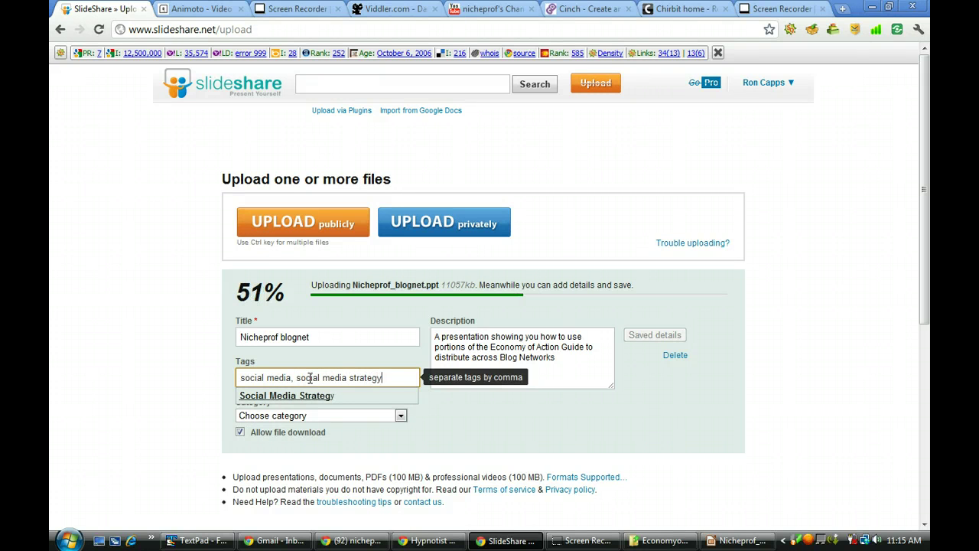
pyautogui.write('ocial me')
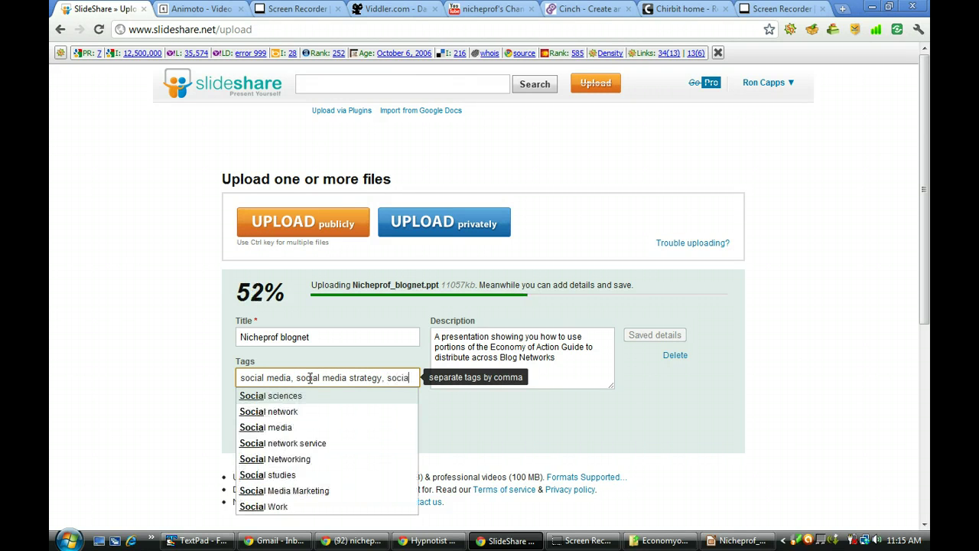
pyautogui.write('dia ma')
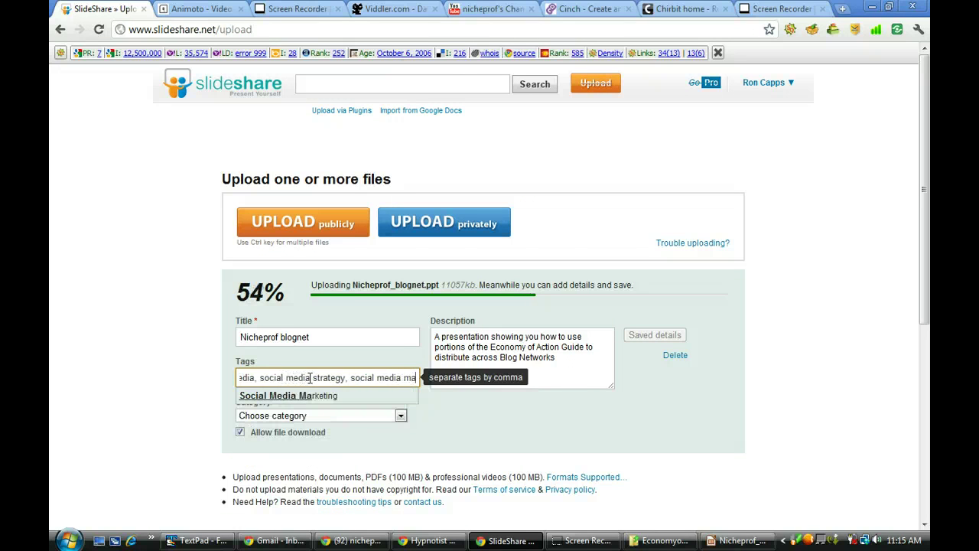
pyautogui.write('rketing, ')
# Add the further comma-separated tags "nicheprof", "Dr", the author's full name and "blog networks"
pyautogui.write('nich')
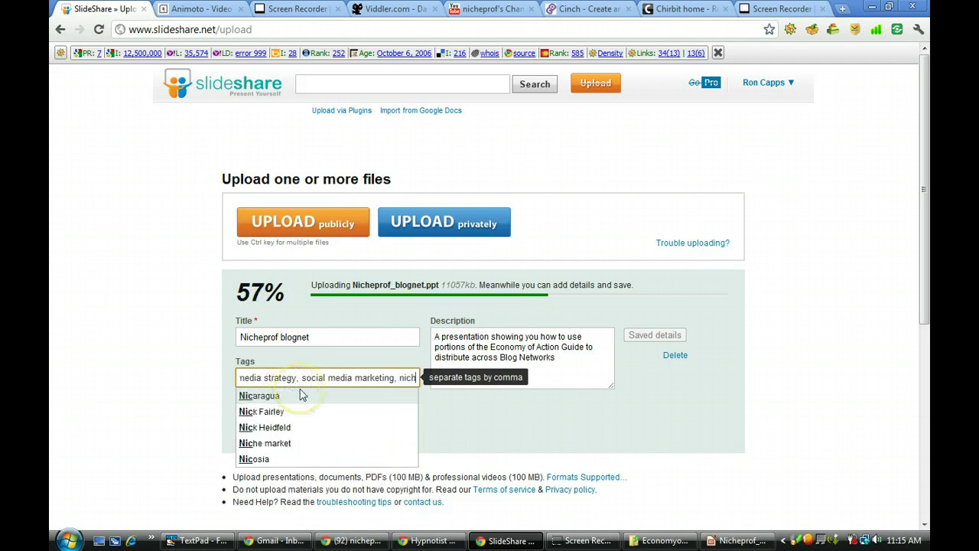
pyautogui.write('eprof, ')
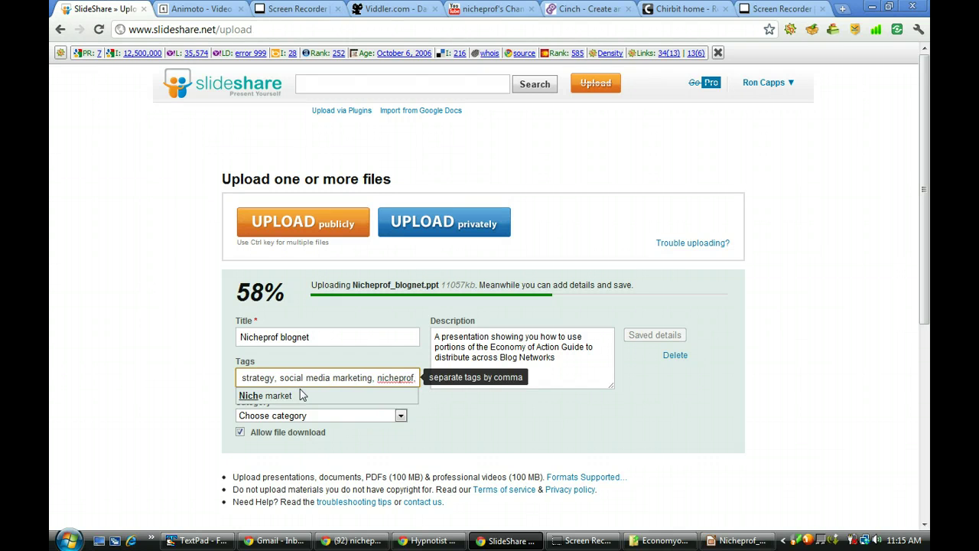
pyautogui.write('Dr, Ro')
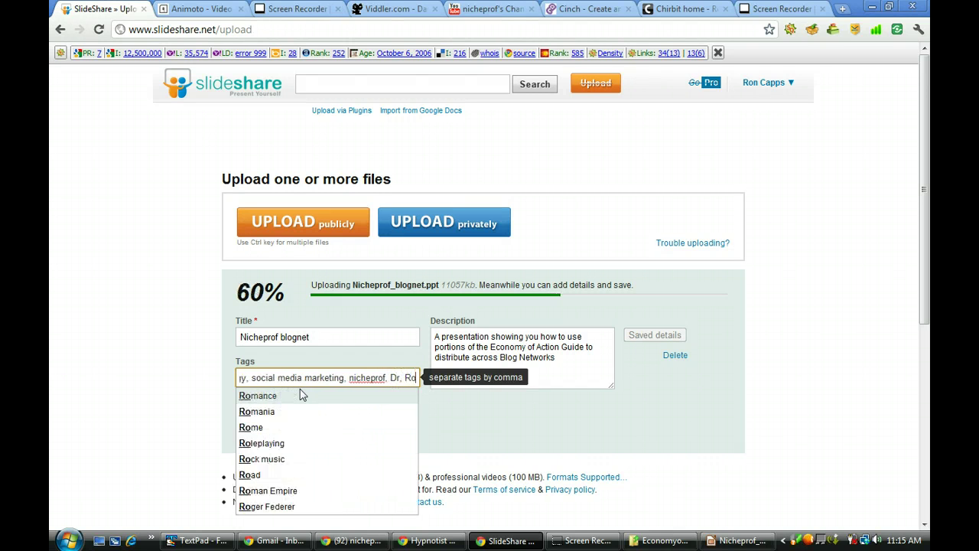
pyautogui.write('n Capps, ')
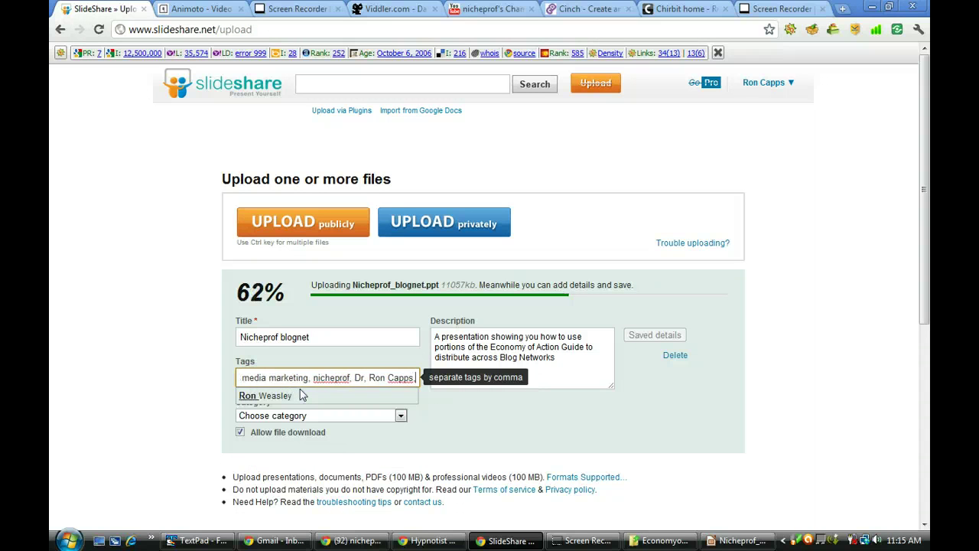
pyautogui.write('blog')
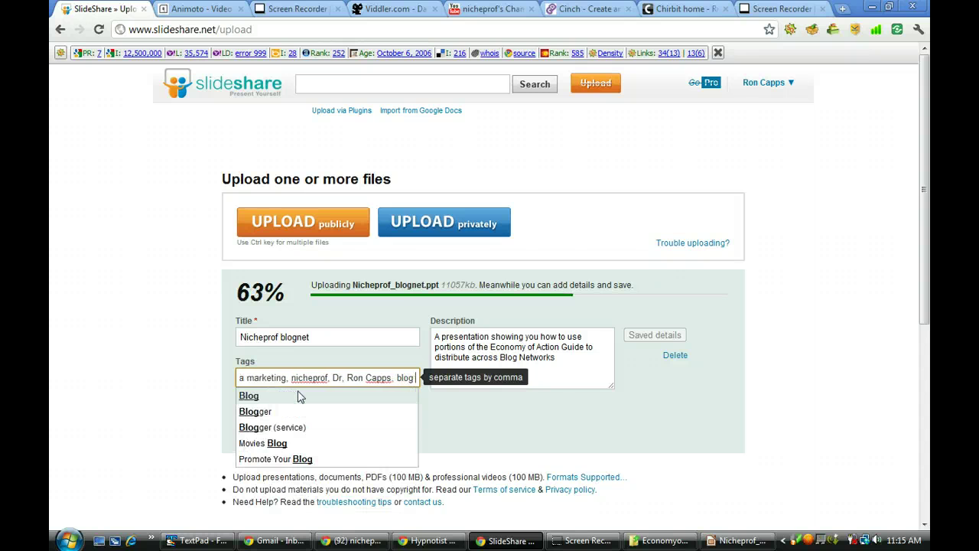
pyautogui.write(' networks')
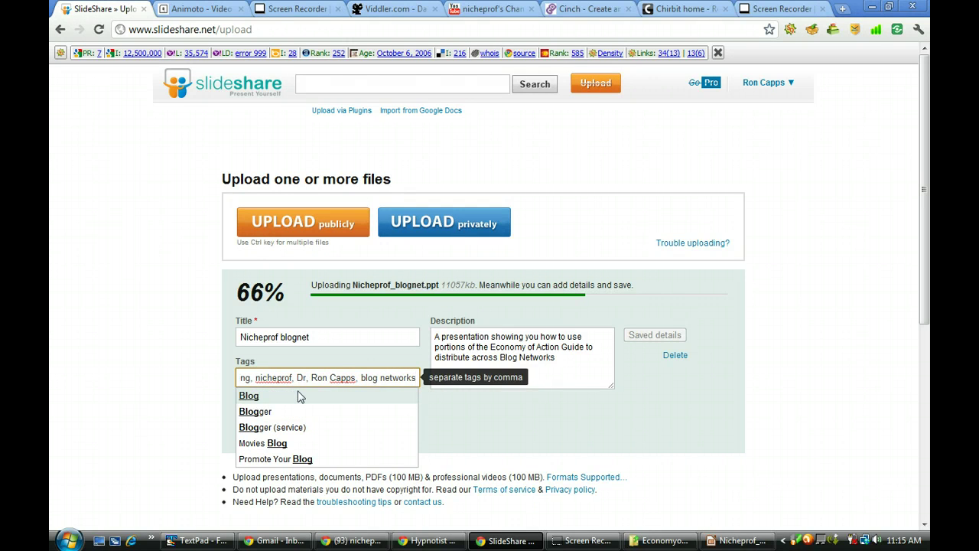
pyautogui.click(448, 427)
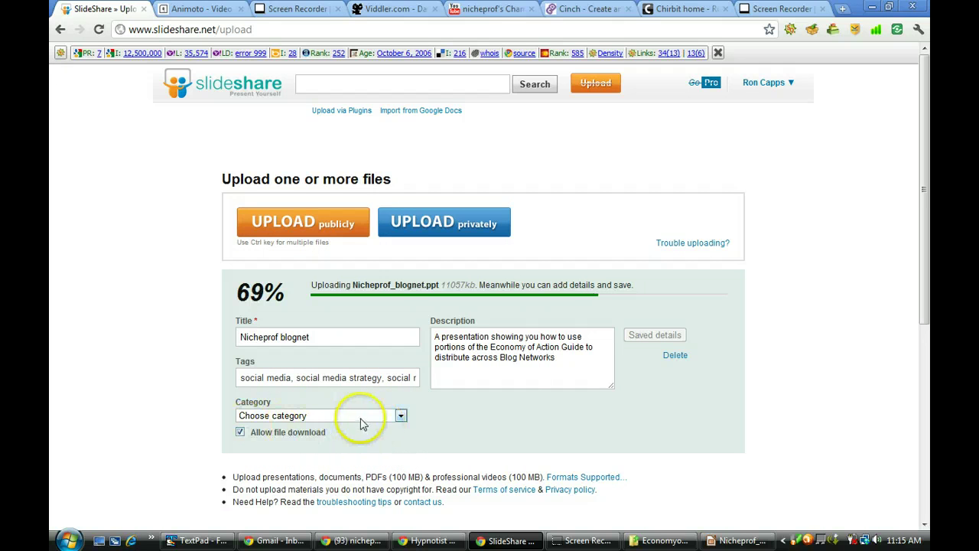
# Set the presentation's category to Education
pyautogui.click(398, 416)
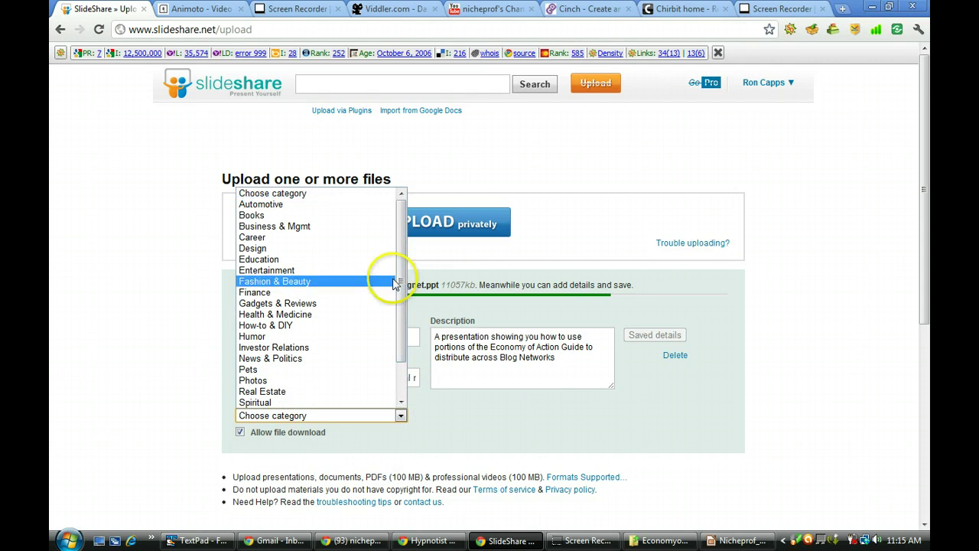
pyautogui.click(288, 260)
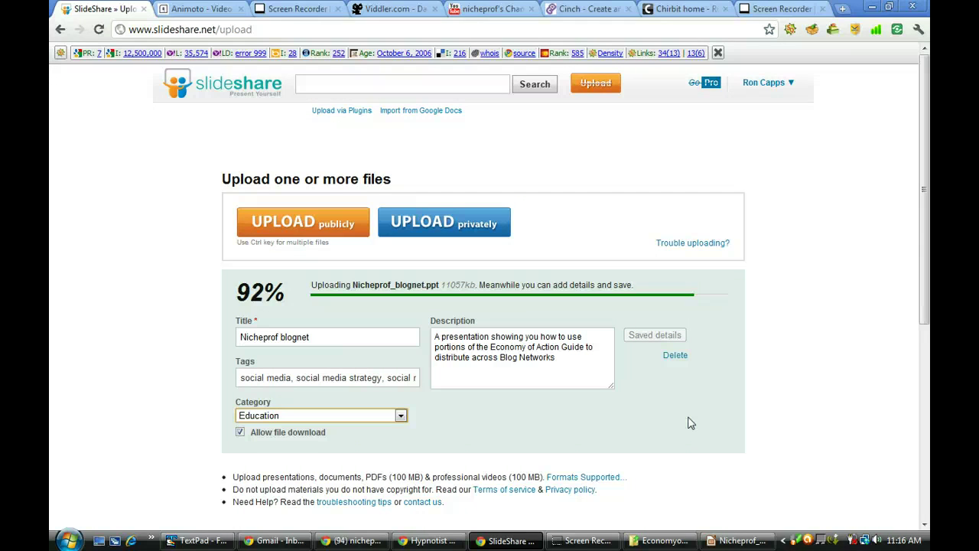
pyautogui.click(670, 420)
pyautogui.click(680, 421)
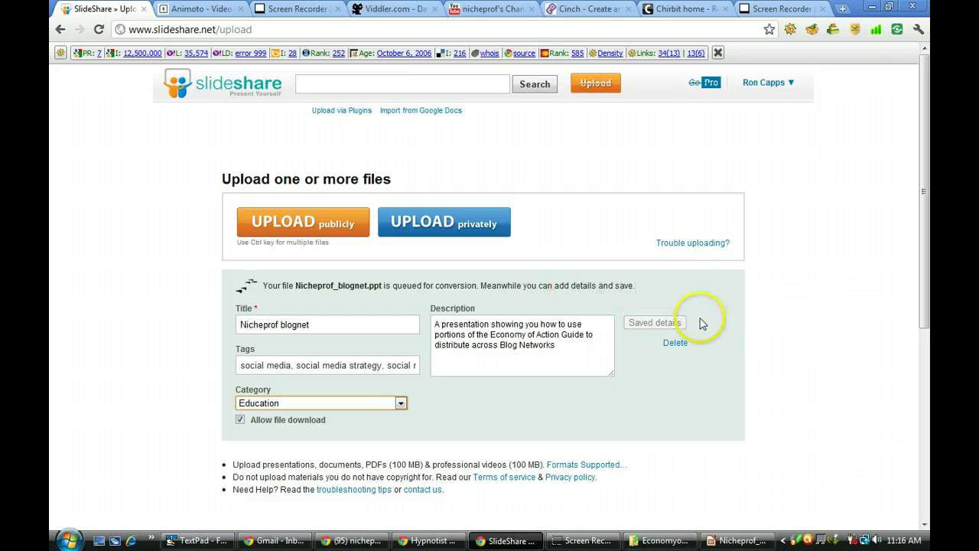
pyautogui.click(632, 325)
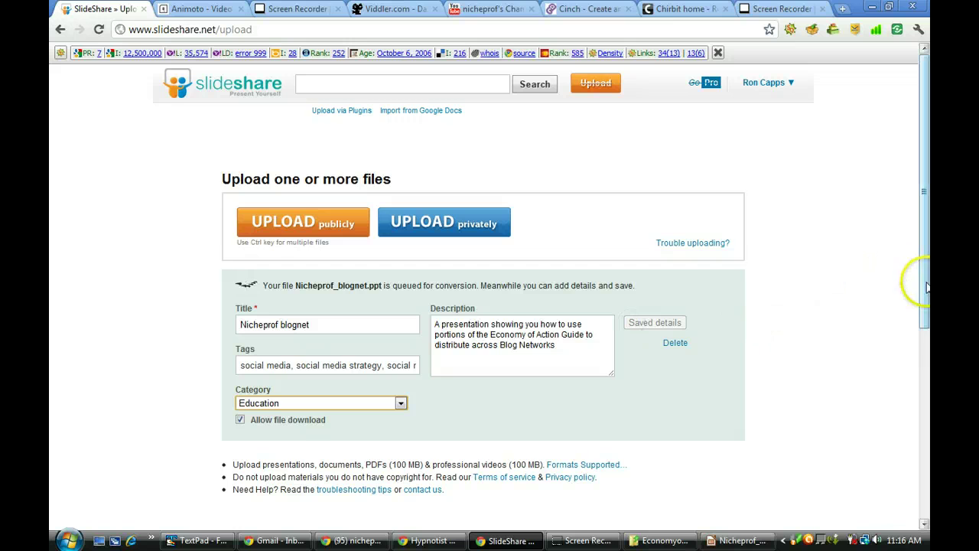
pyautogui.scroll(-2, 925, 337)
pyautogui.scroll(-1, 926, 337)
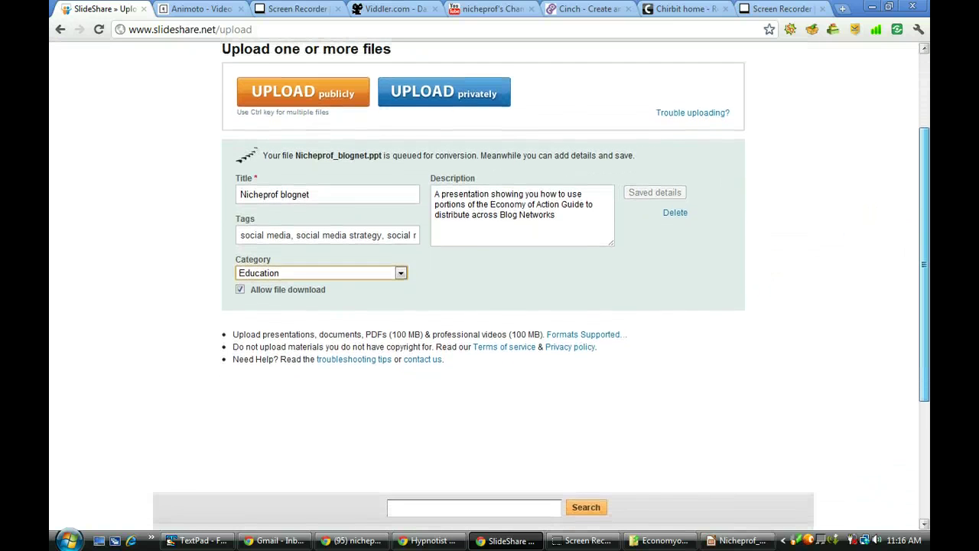
pyautogui.scroll(-1, 490, 283)
pyautogui.scroll(3, 489, 283)
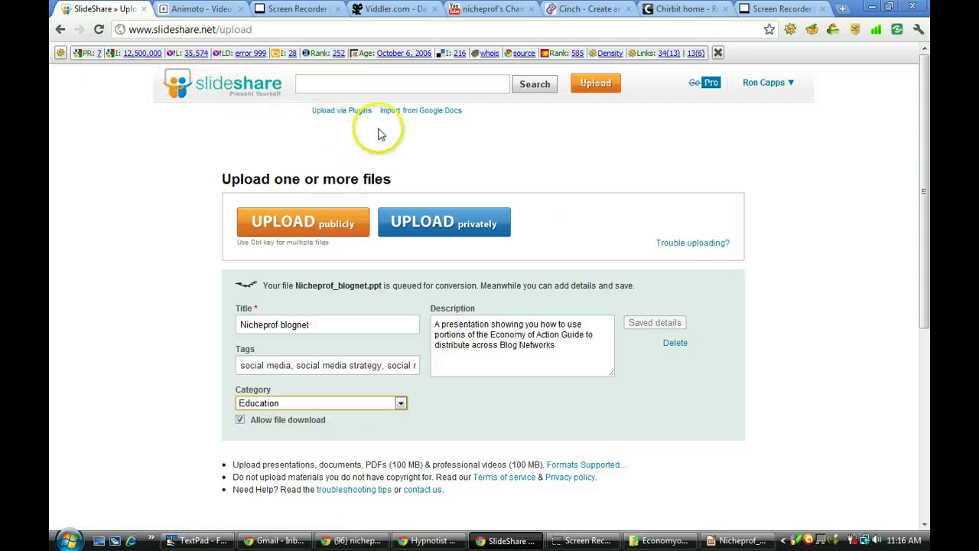
# Open the SlideShare home page in a separate browser tab and switch to it
pyautogui.rightClick(238, 89)
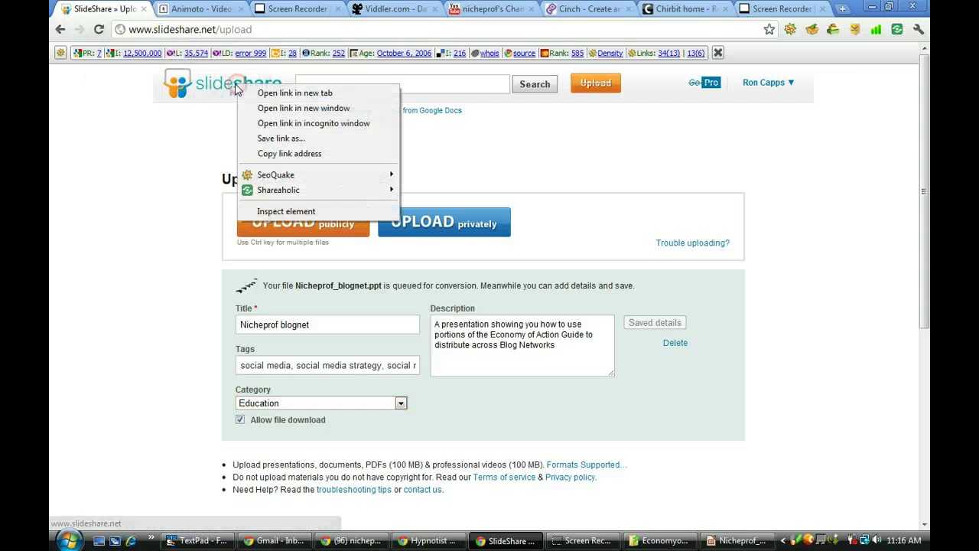
pyautogui.click(260, 92)
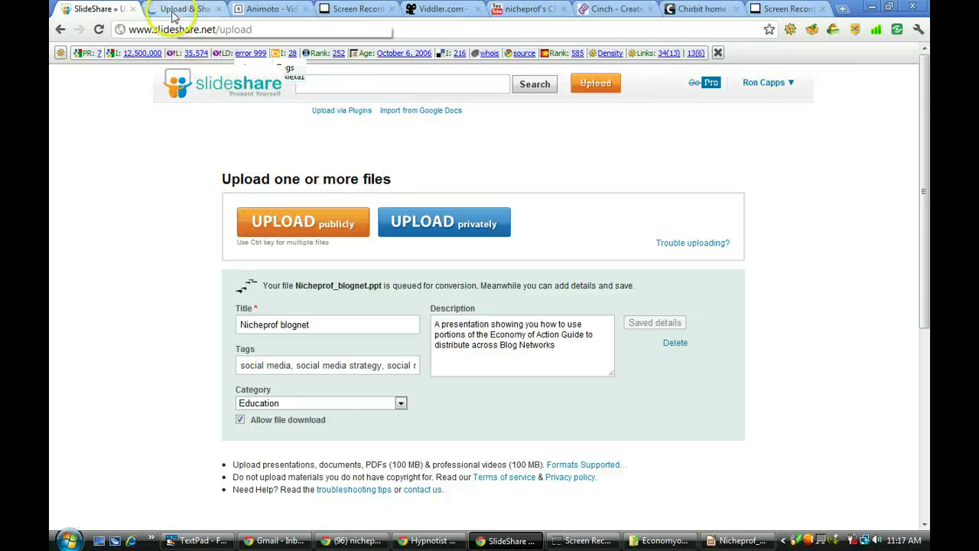
pyautogui.click(175, 11)
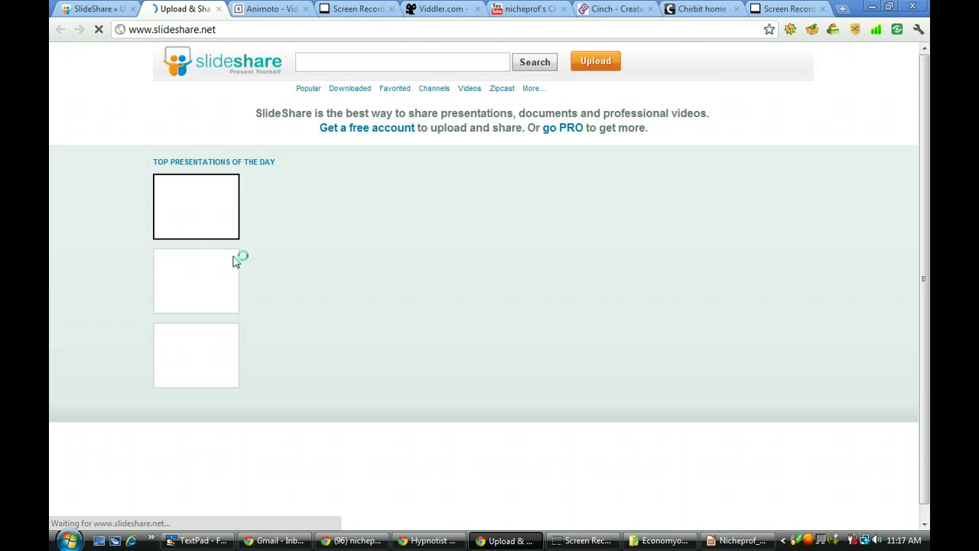
pyautogui.click(233, 257)
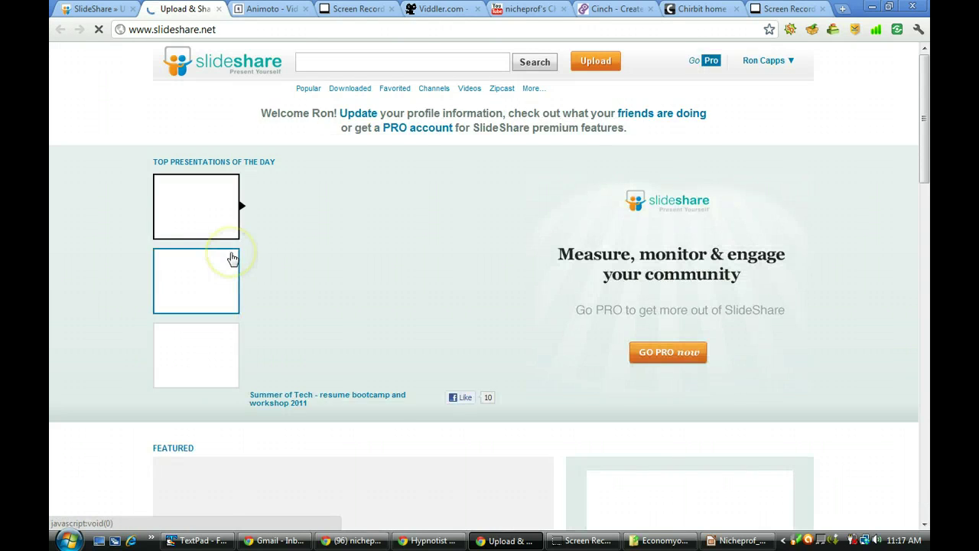
# Search SlideShare for "google+" and look through the listed presentations
pyautogui.click(330, 85)
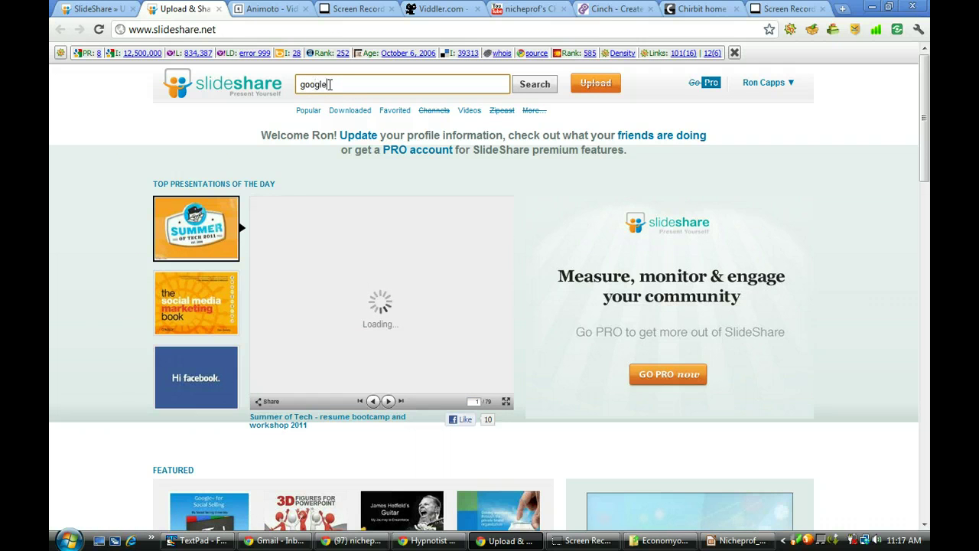
pyautogui.write('google+')
pyautogui.click(404, 84)
pyautogui.click(537, 85)
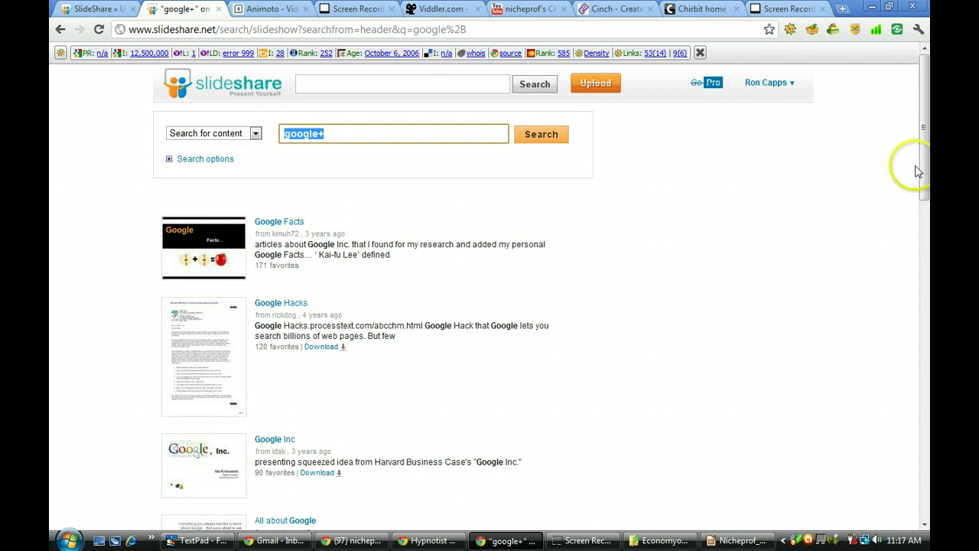
pyautogui.scroll(-3, 917, 171)
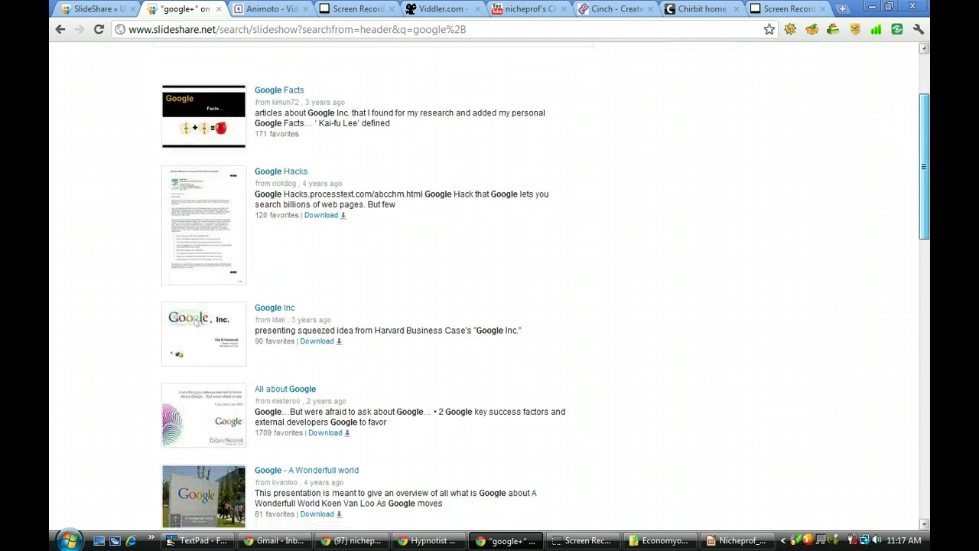
pyautogui.scroll(-5, 917, 170)
pyautogui.scroll(-5, 545, 287)
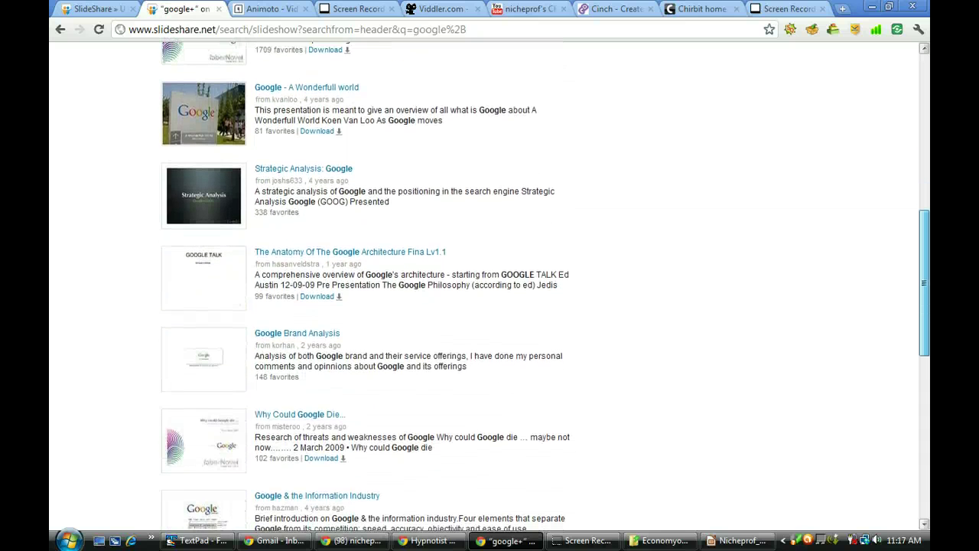
pyautogui.scroll(13, 545, 286)
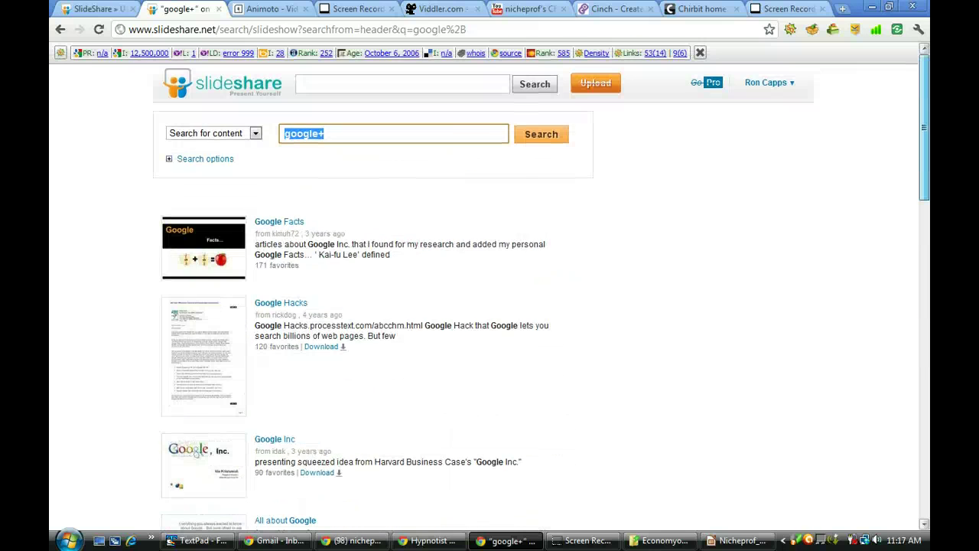
# Search for "google plus" and examine the page of the presentation "Visual Guide to Circles in Google+", including its stats and comments
pyautogui.click(374, 136)
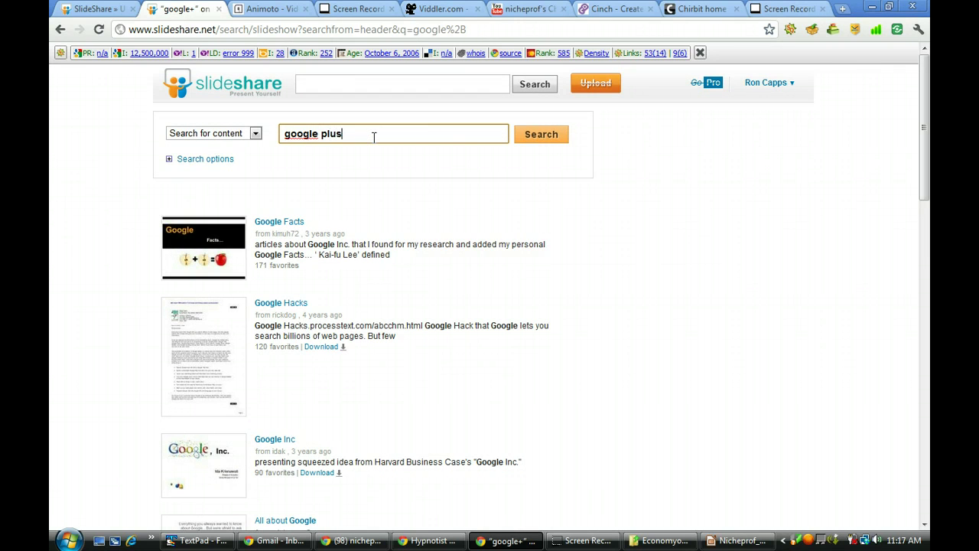
pyautogui.click(528, 140)
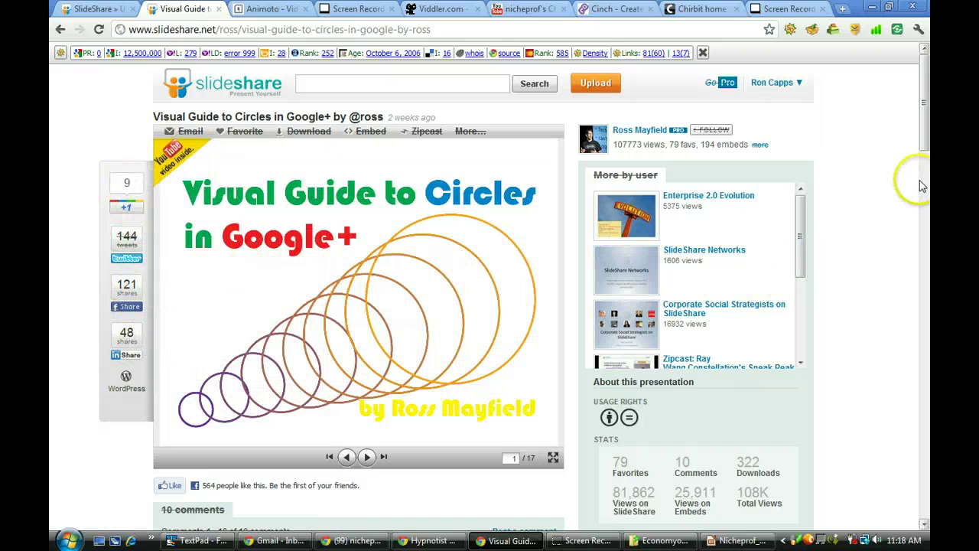
pyautogui.moveTo(922, 126); pyautogui.dragTo(925, 179)
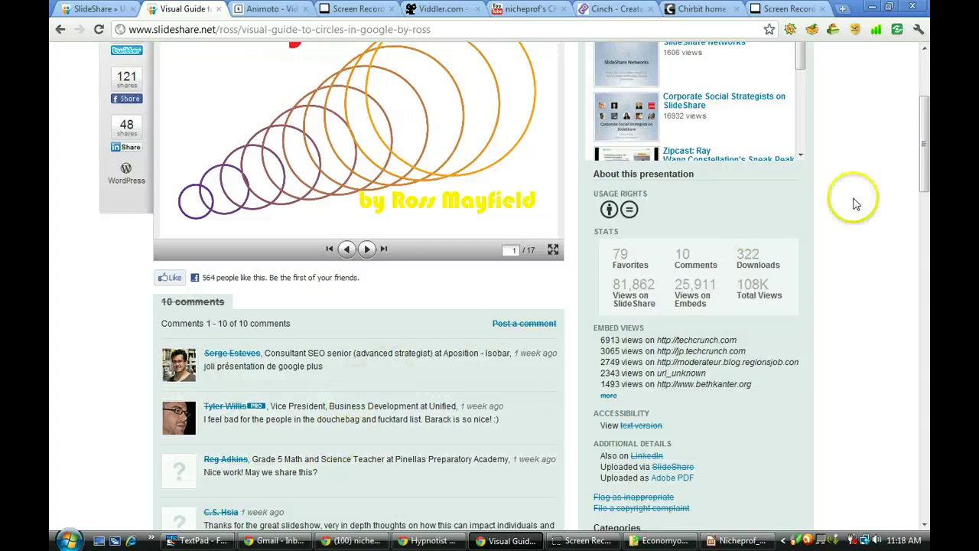
pyautogui.moveTo(925, 173); pyautogui.dragTo(924, 139)
pyautogui.click(451, 425)
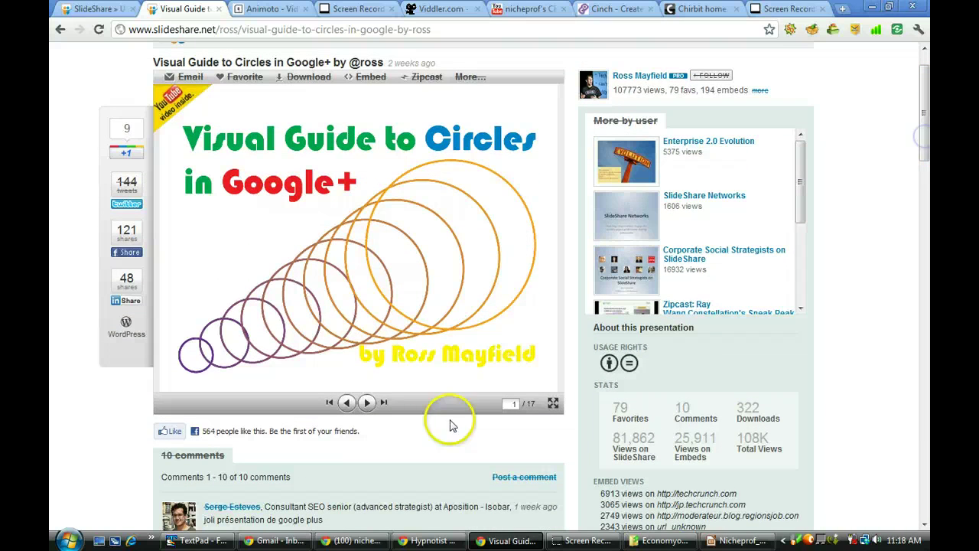
# Check the conversion status of Nicheprof_blognet.ppt on the upload page
pyautogui.click(94, 9)
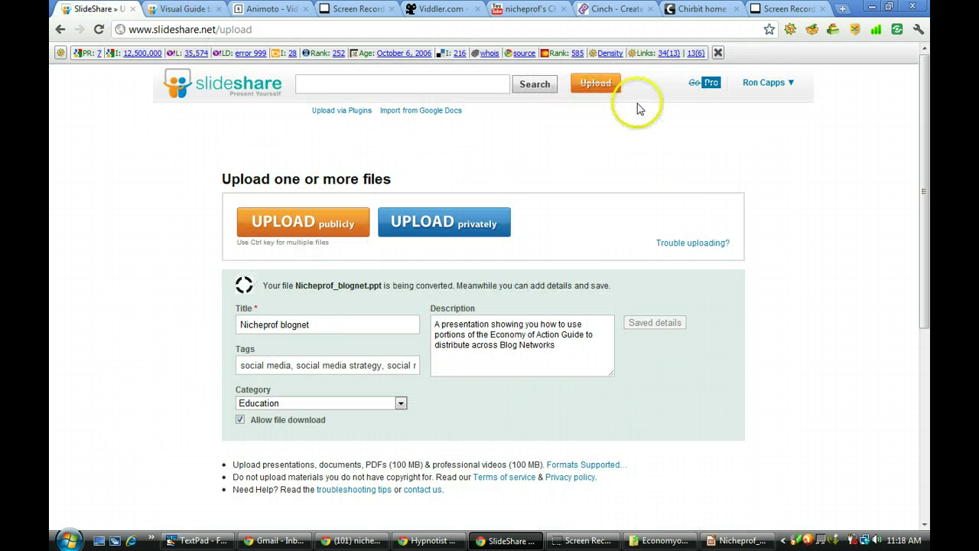
pyautogui.moveTo(749, 90)
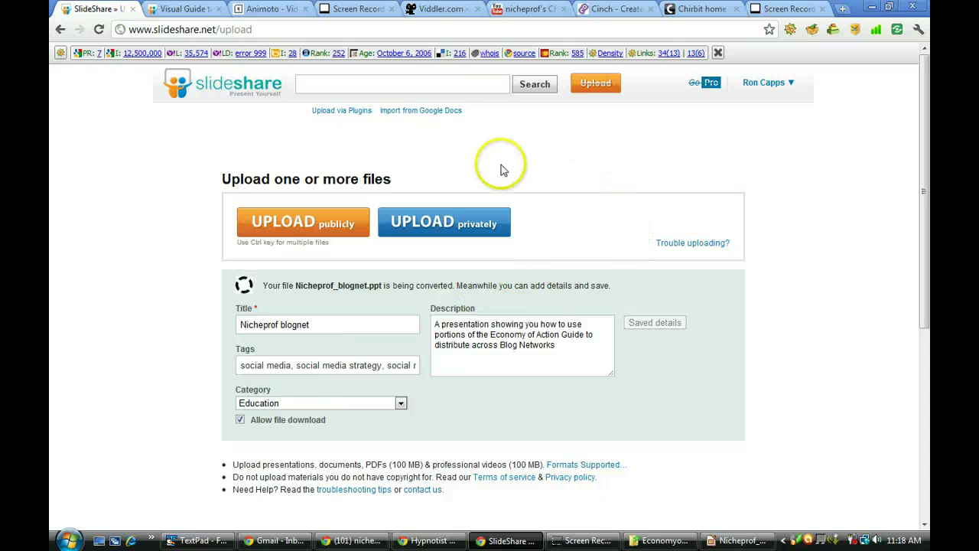
# Return to the "Visual Guide to Circles in Google+" presentation and page through it to slide 7
pyautogui.click(183, 10)
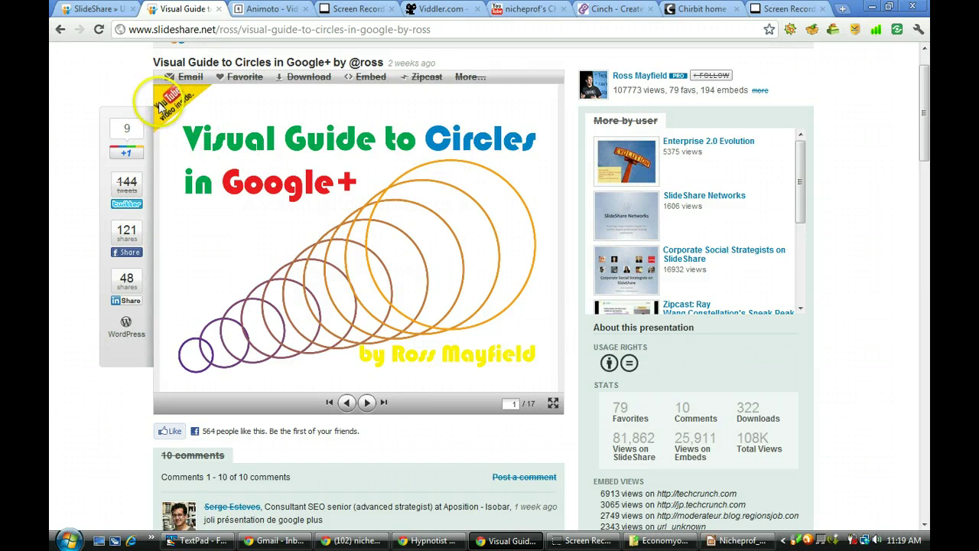
pyautogui.click(368, 403)
pyautogui.click(367, 403)
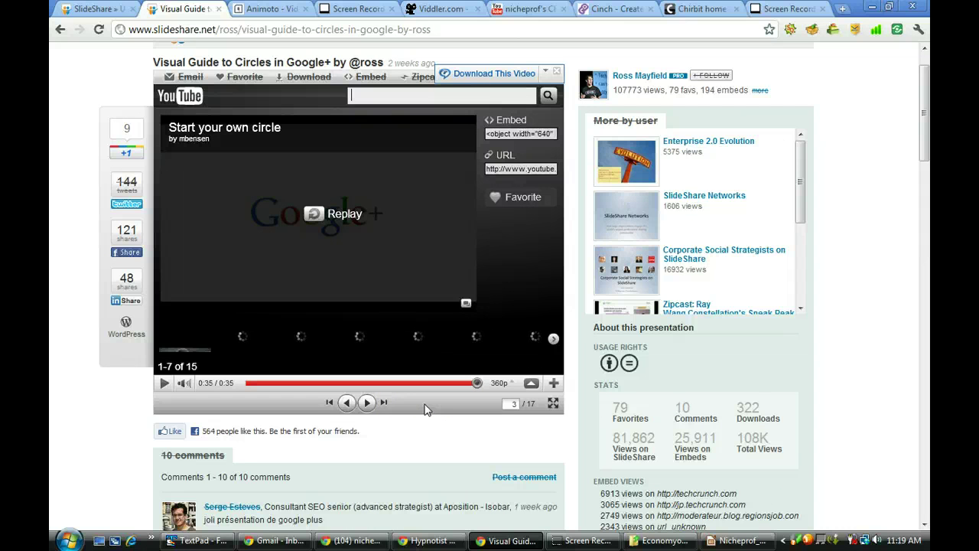
pyautogui.click(425, 410)
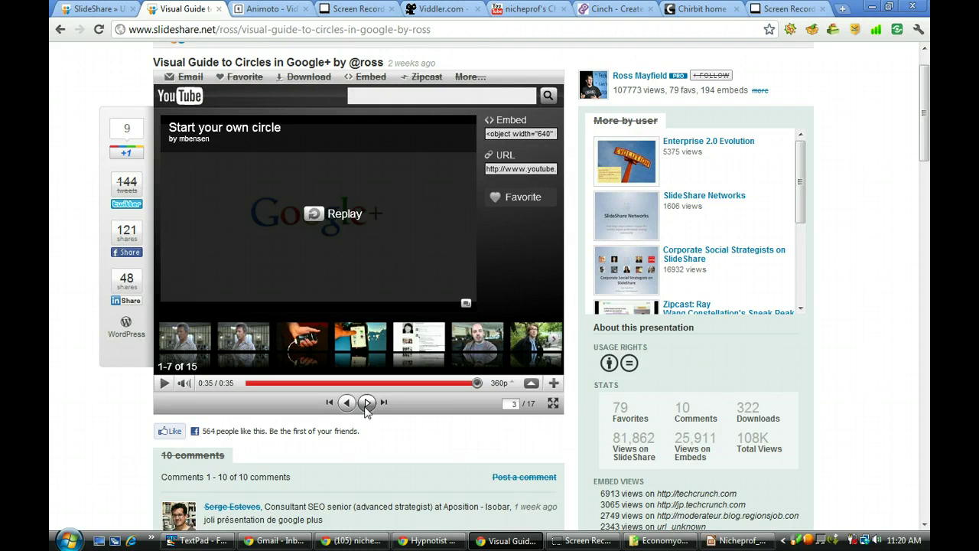
pyautogui.click(366, 403)
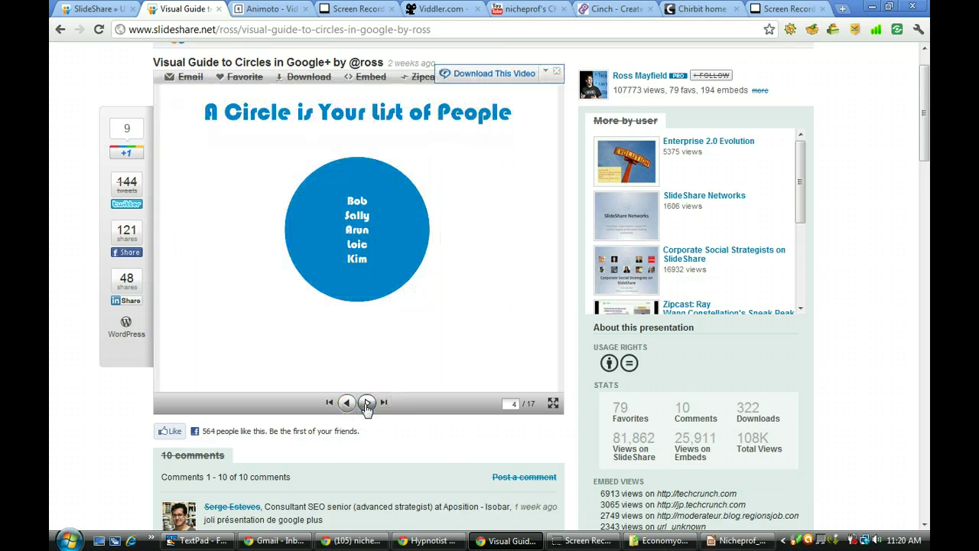
pyautogui.click(367, 403)
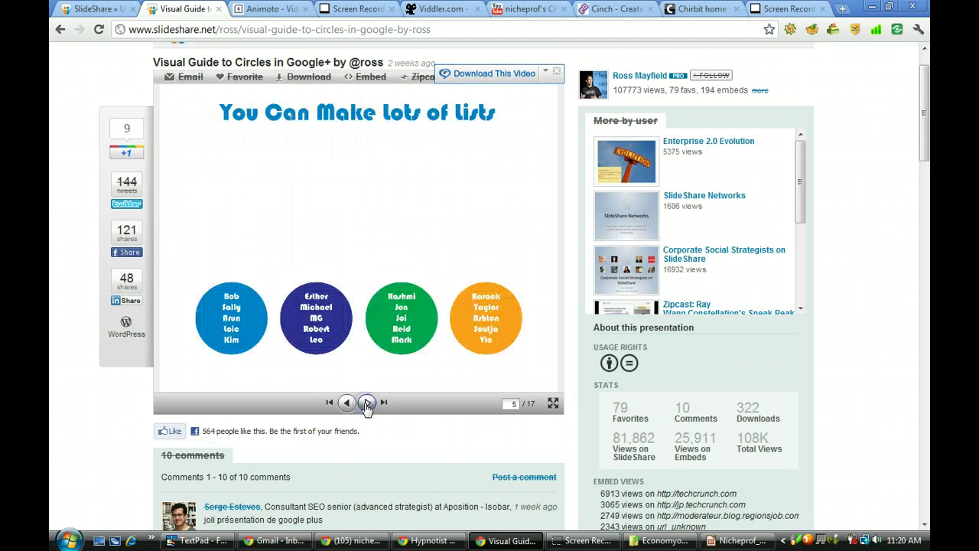
pyautogui.click(367, 403)
pyautogui.click(366, 403)
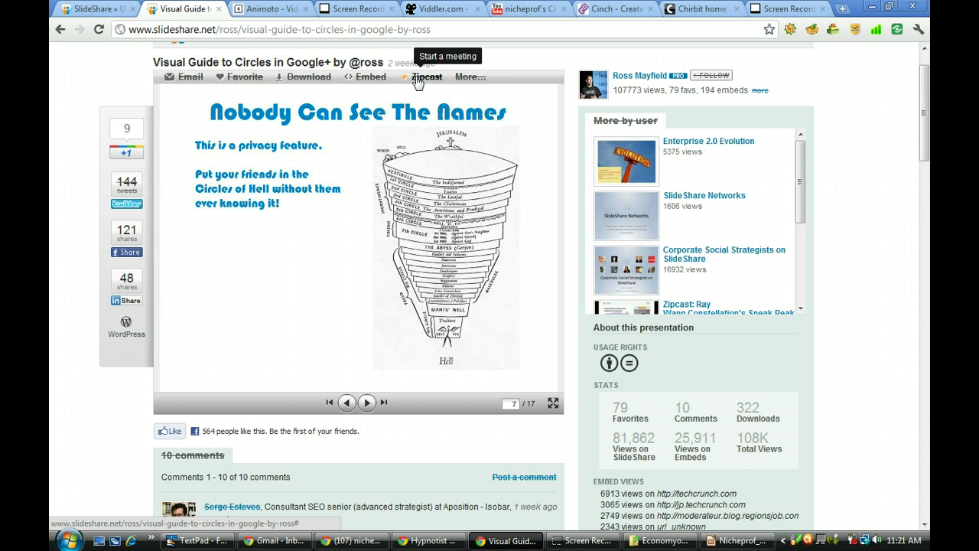
# Return to the upload page and show the published Nicheprof blognet presentation in full screen
pyautogui.click(93, 11)
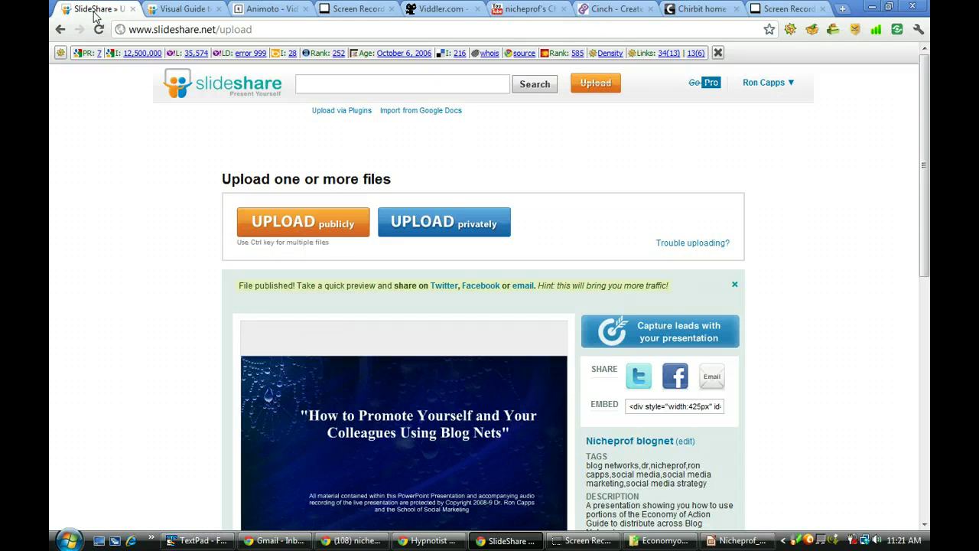
pyautogui.scroll(-3, 920, 198)
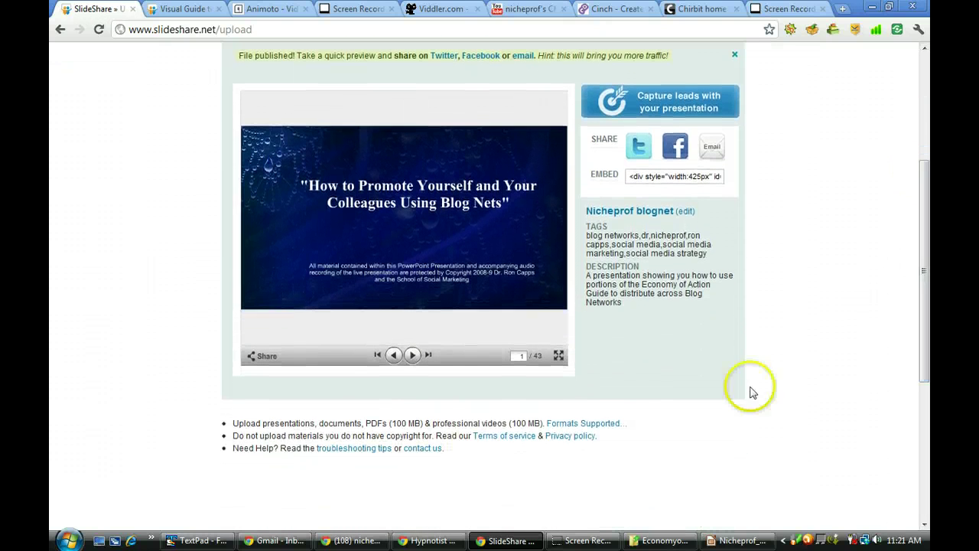
pyautogui.click(559, 356)
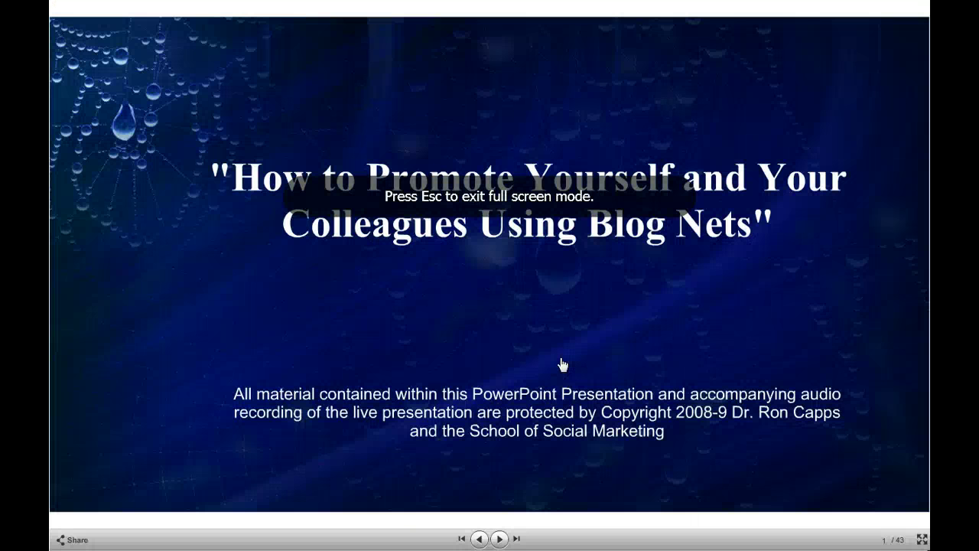
# Page through the full-screen Nicheprof blognet presentation to slide 12
pyautogui.click(498, 539)
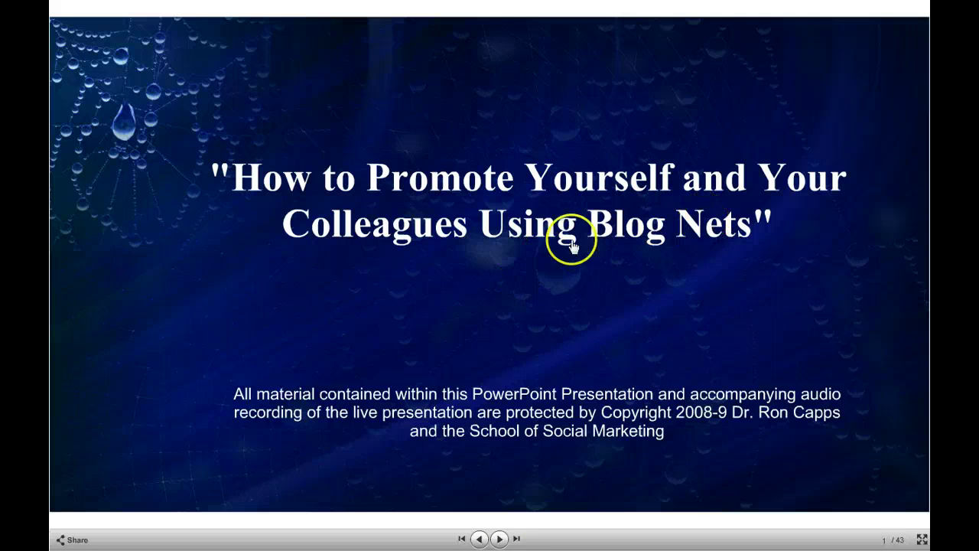
pyautogui.click(498, 539)
pyautogui.click(498, 539)
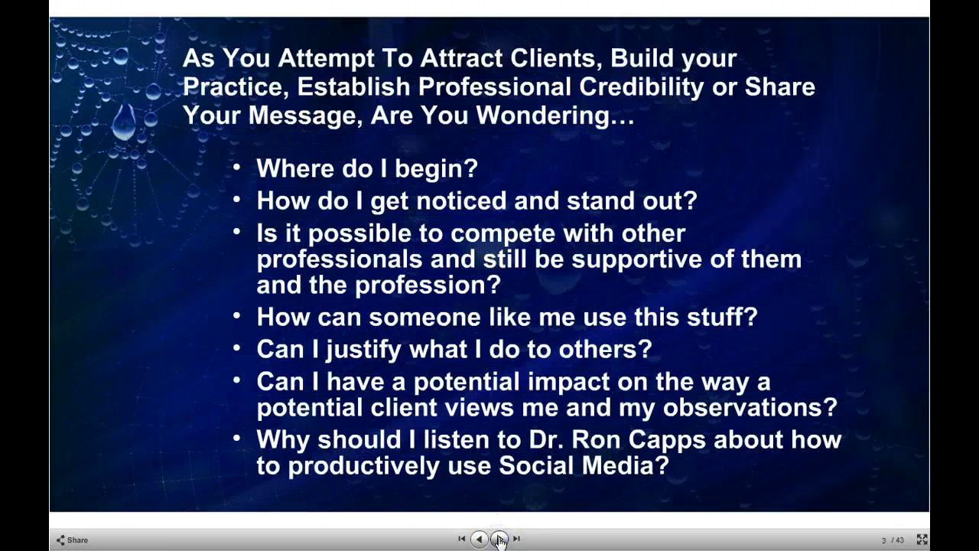
pyautogui.click(498, 539)
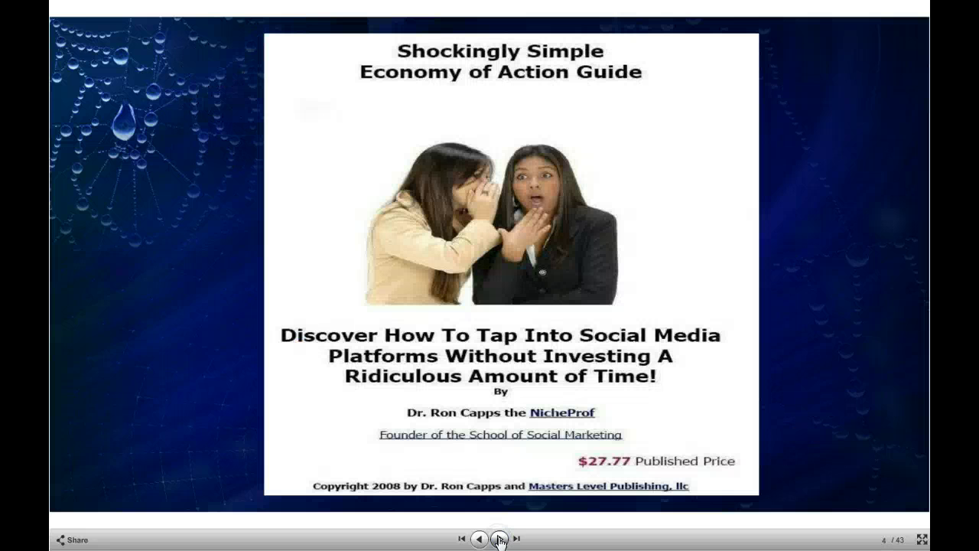
pyautogui.click(498, 539)
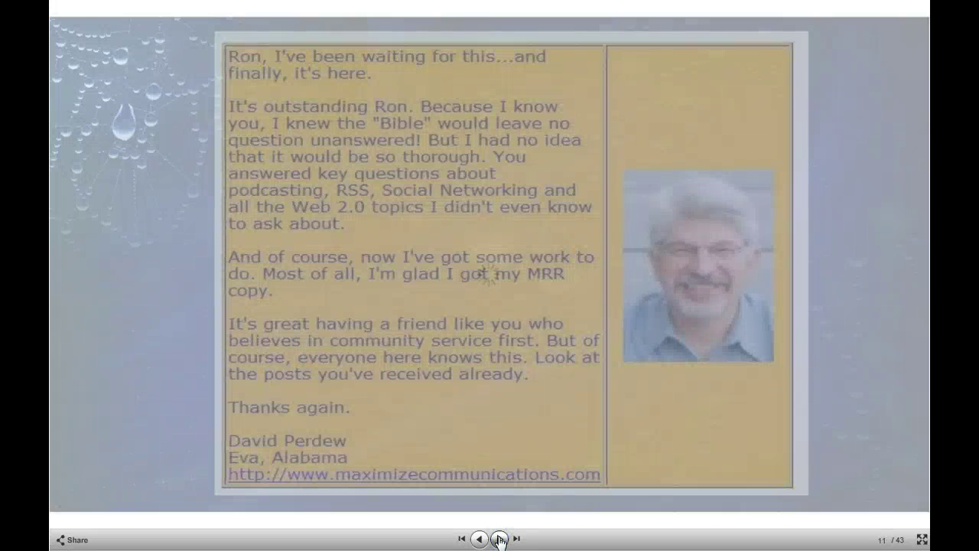
pyautogui.click(498, 540)
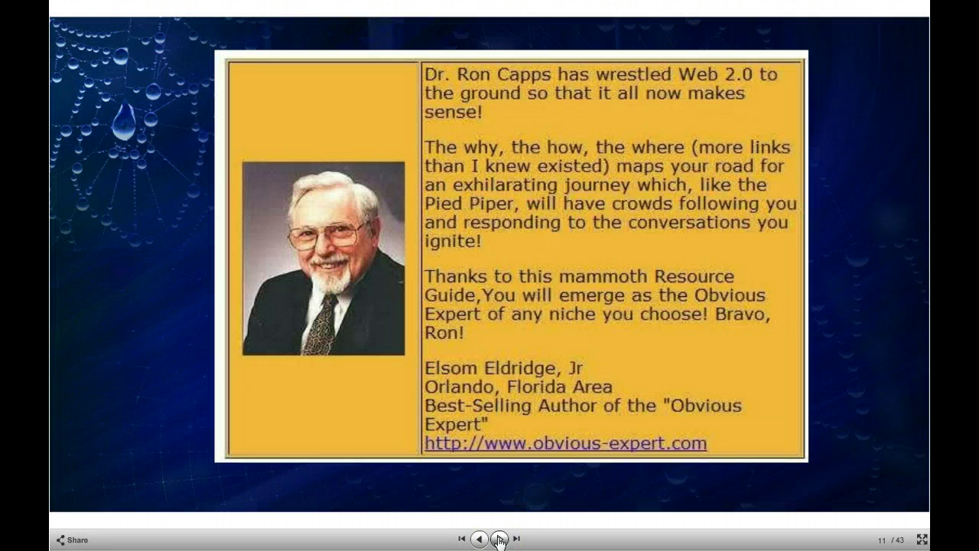
pyautogui.click(498, 539)
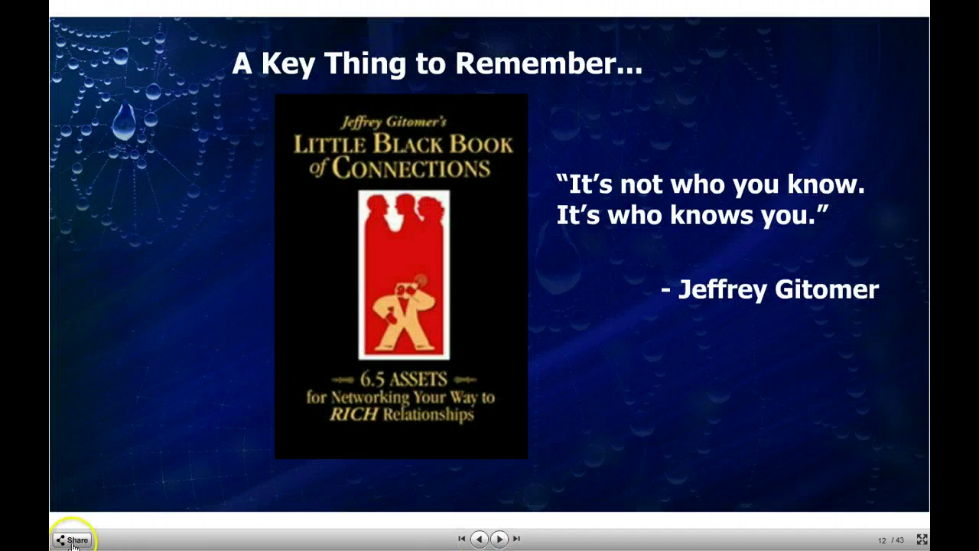
# Open the presentation's sharing options from the full-screen player and return to its preview on the upload page
pyautogui.click(74, 541)
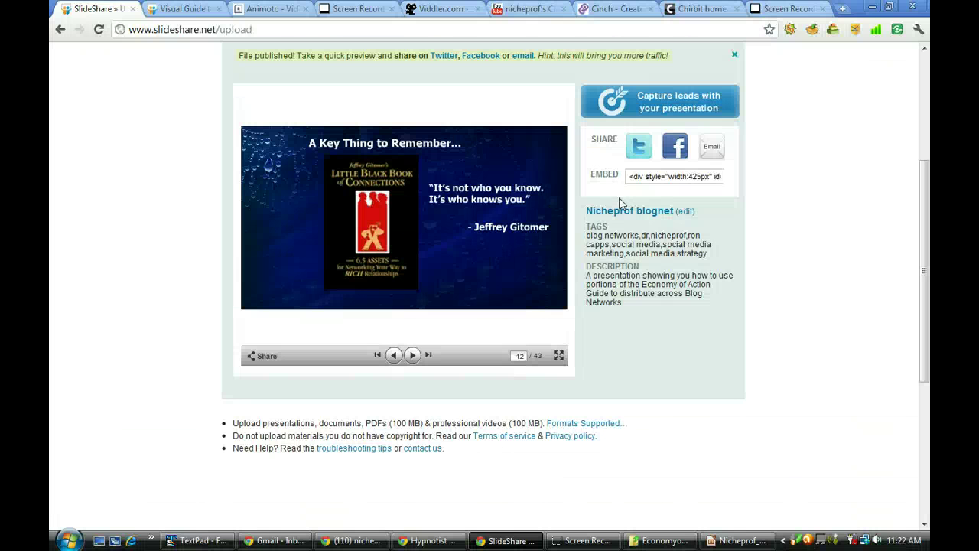
pyautogui.click(194, 139)
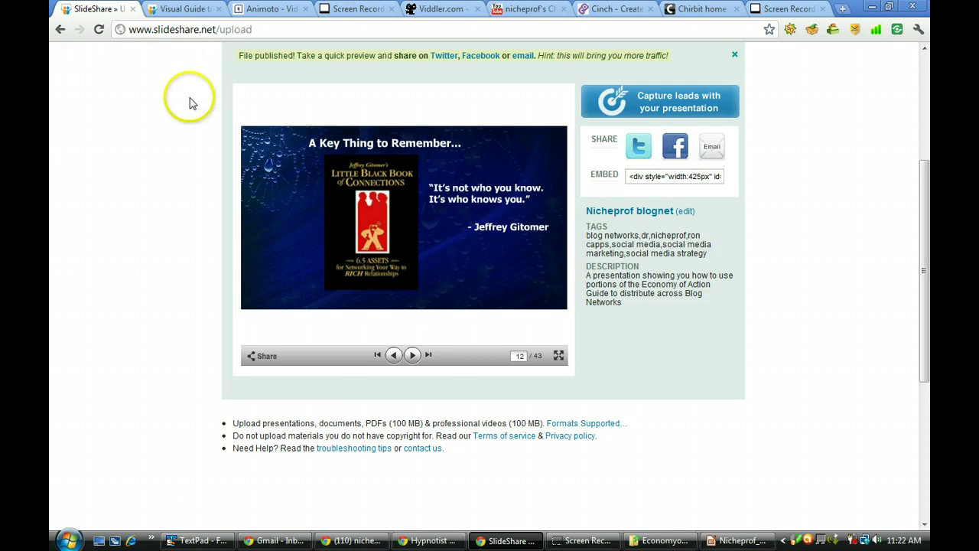